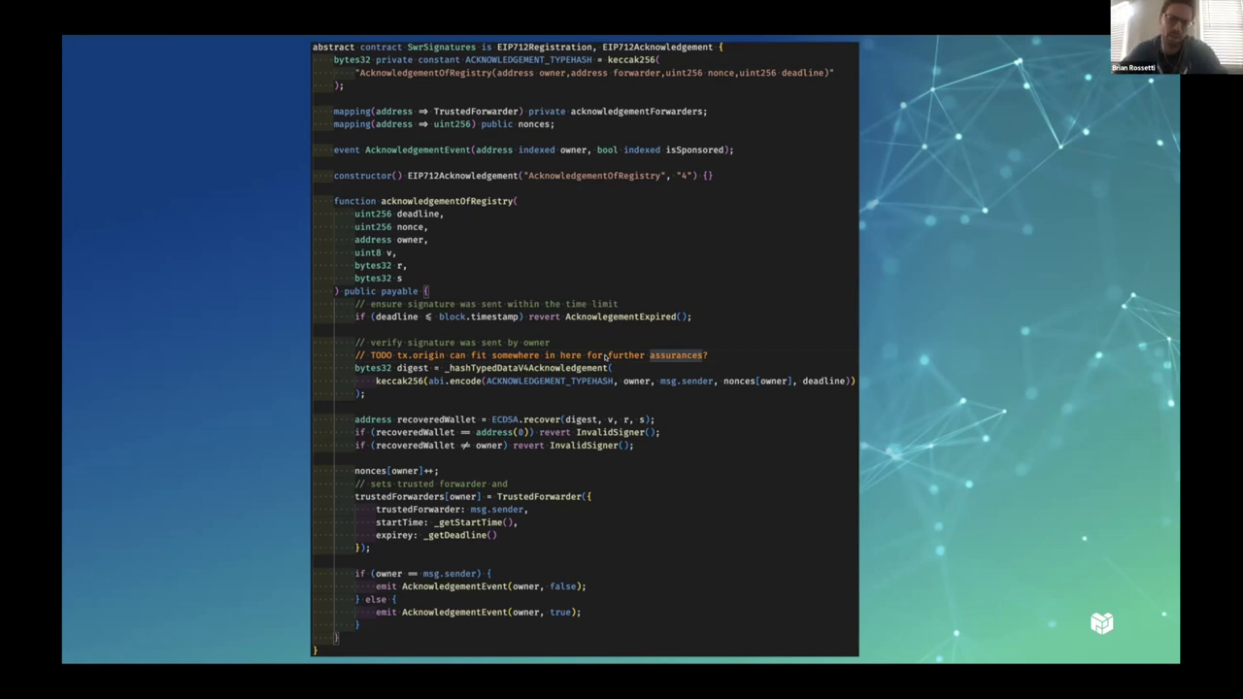
- Advance the presentation past the Libp2p WebRTCStar Relayer slide to the DEMO slide and leave the full-screen slideshow
key("Right")
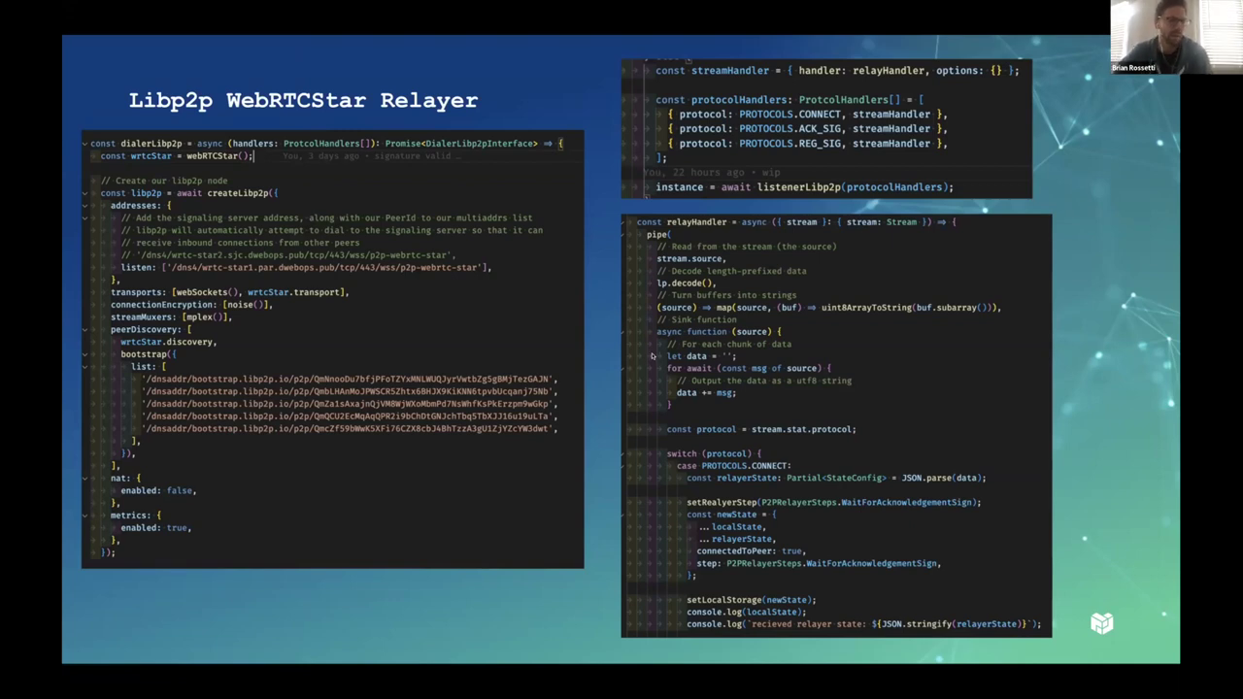
key("Right")
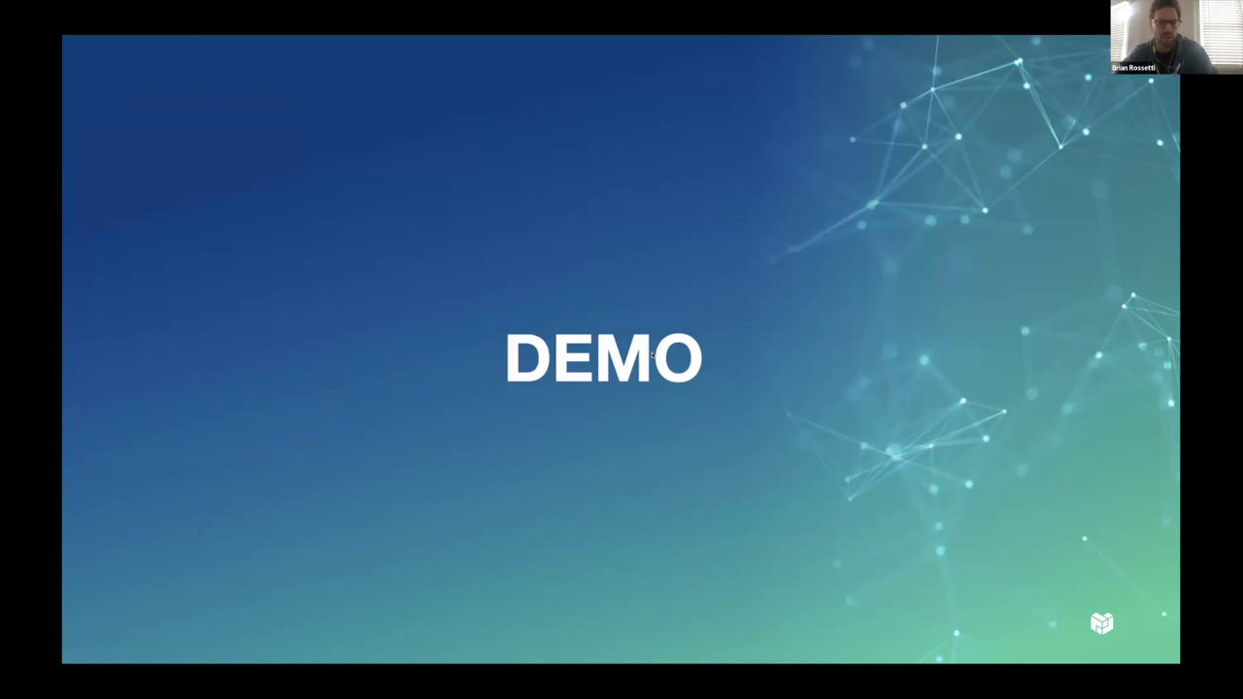
key("super+Tab")
key("super+Tab")
key("super+Tab")
key("super+shift+Tab")
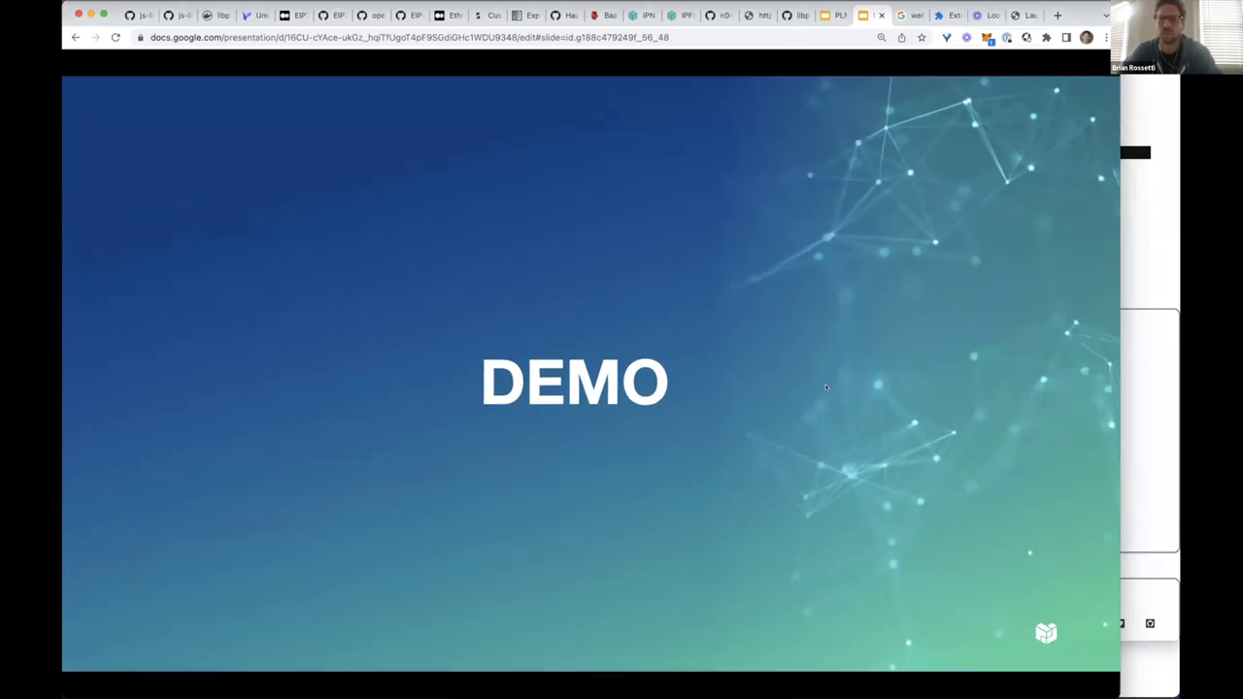
- Bring forward the localhost:3001 and localhost:3000 dapp windows together with their DevTools console windows
key("ctrl+Up")
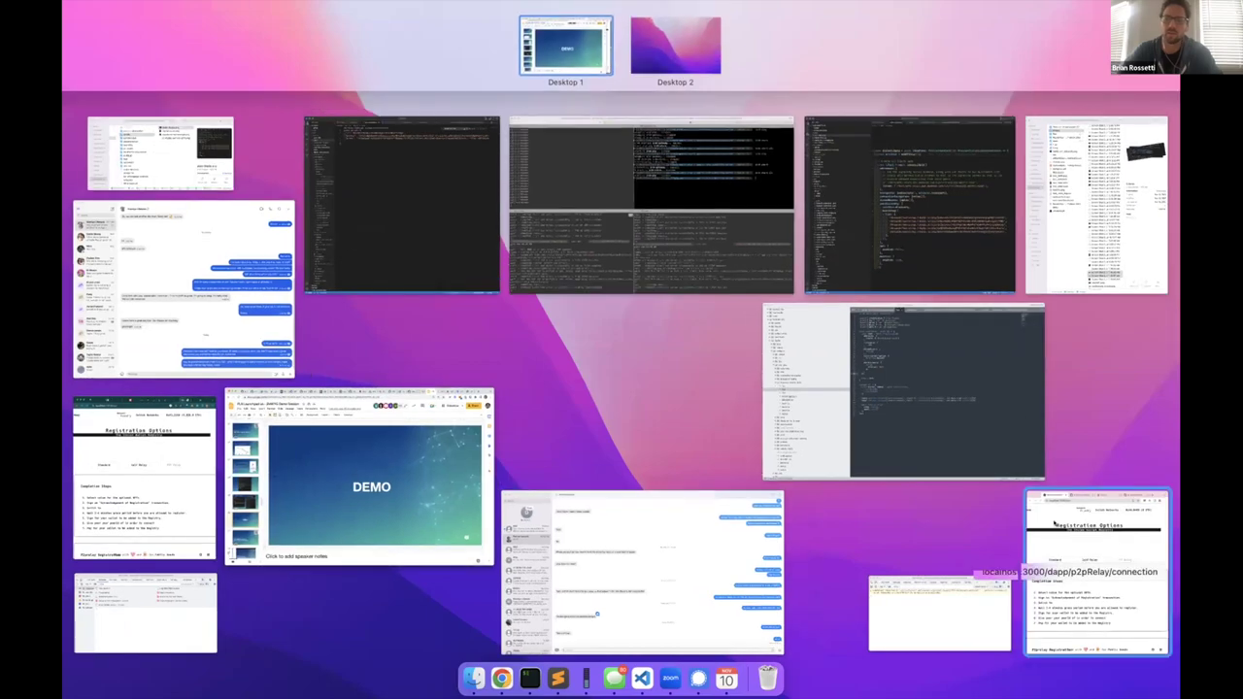
left_click(135, 445)
left_click(135, 447)
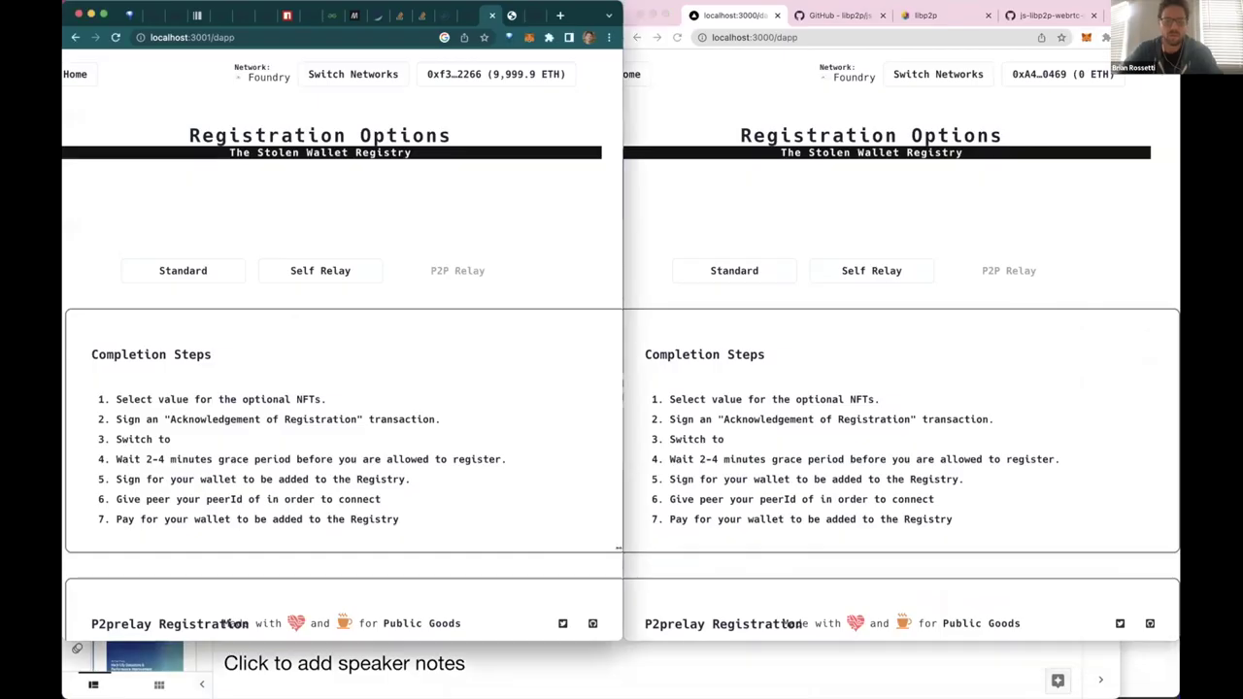
key("ctrl+Up")
left_click(116, 616)
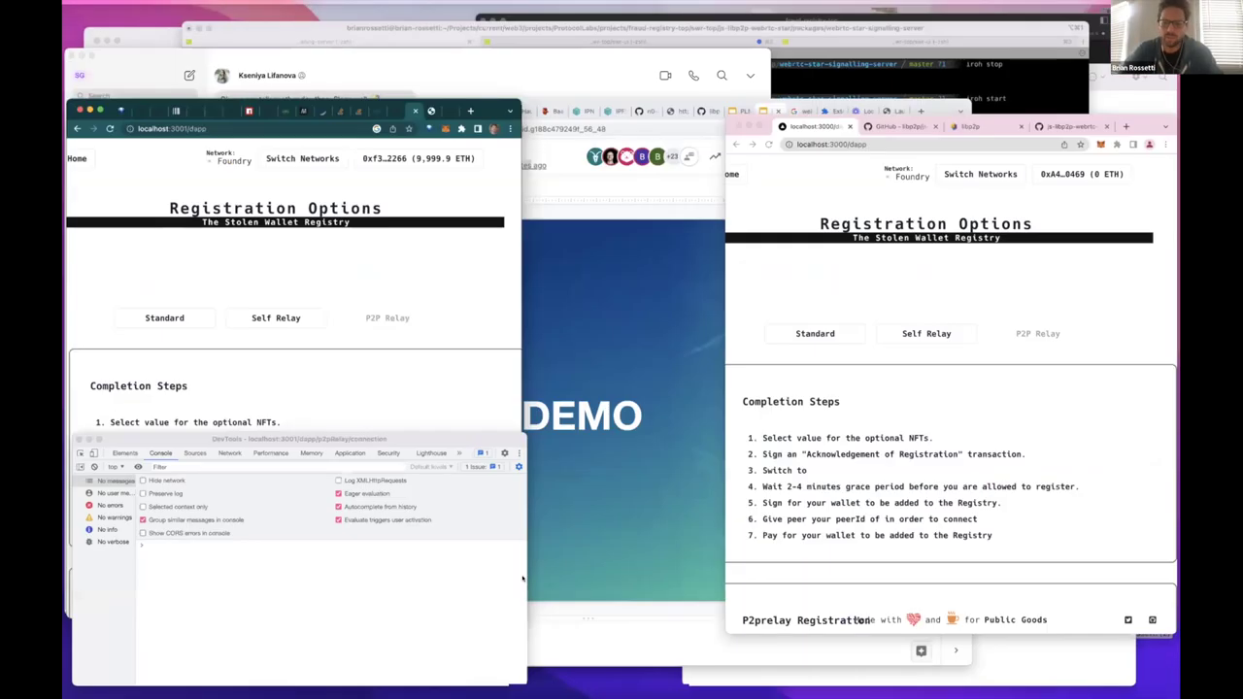
key("ctrl+Up")
left_click(866, 603)
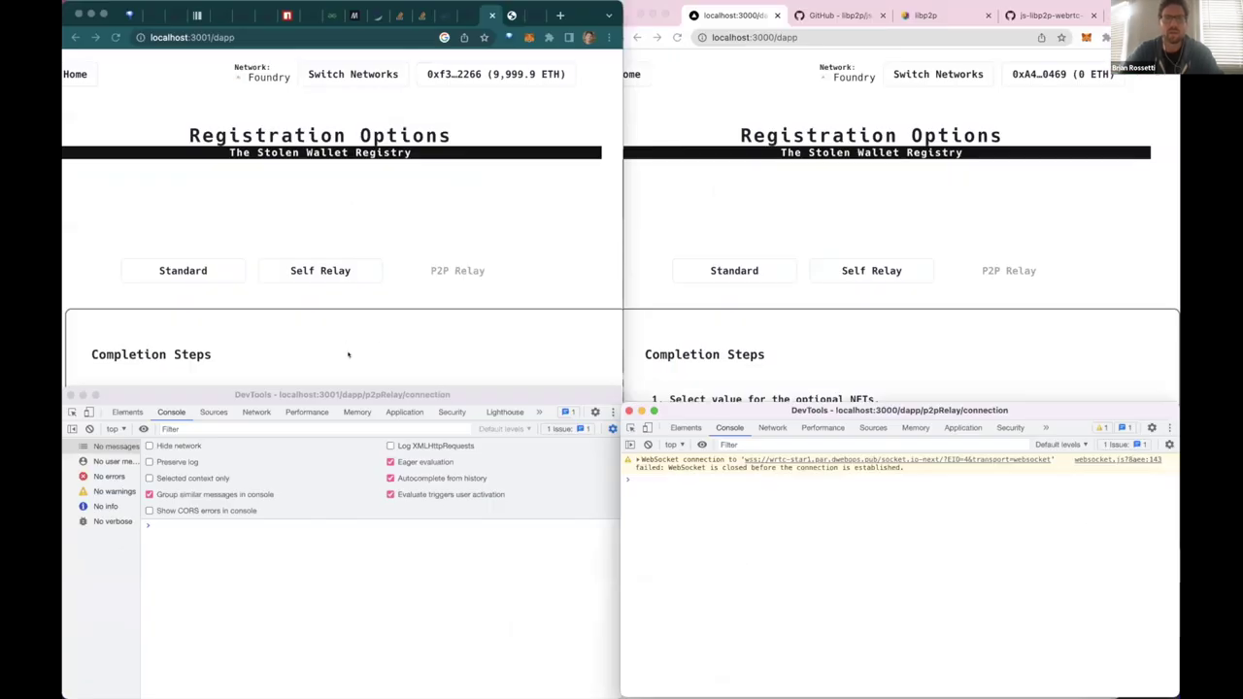
- Put the localhost:3000 and localhost:3001 dapp windows back in front of the DevTools consoles
left_click(873, 165)
left_click(421, 225)
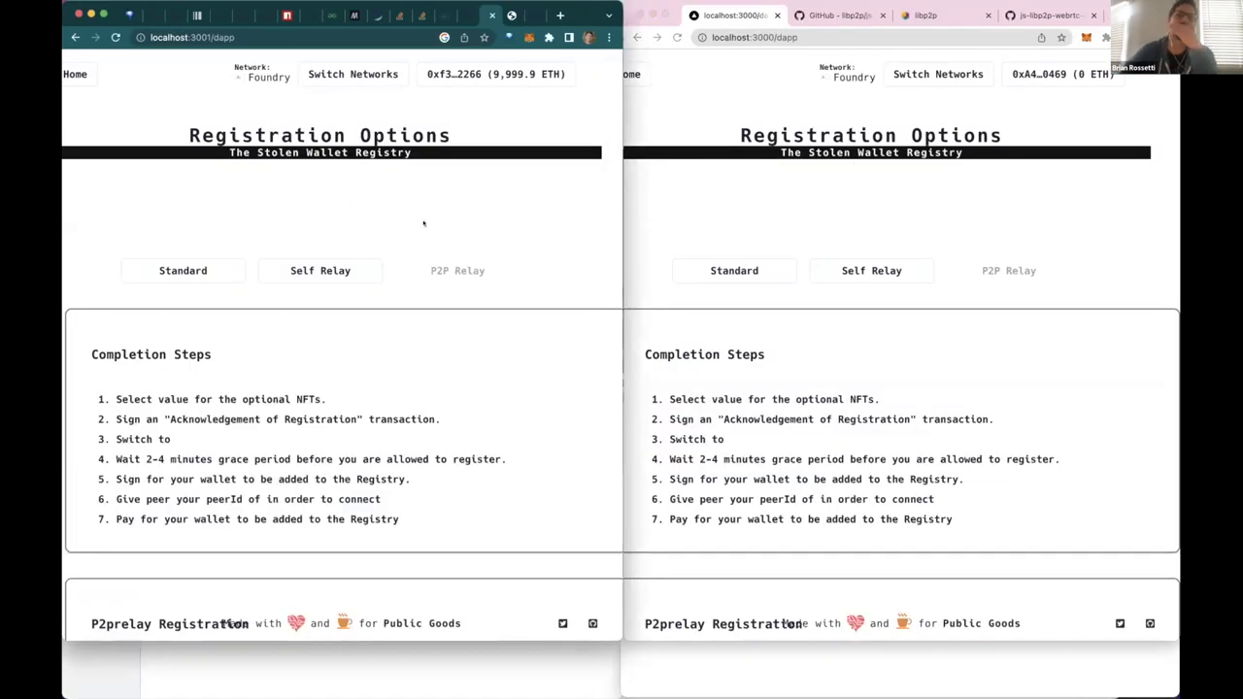
left_click(743, 195)
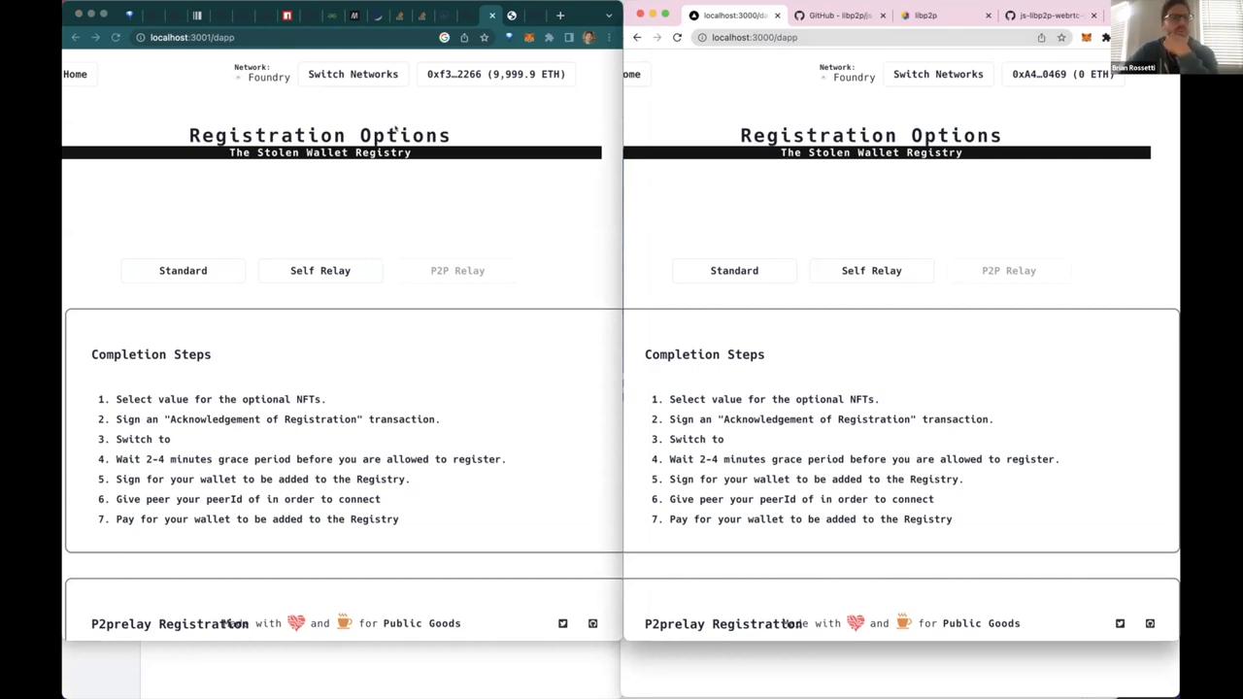
left_click(245, 173)
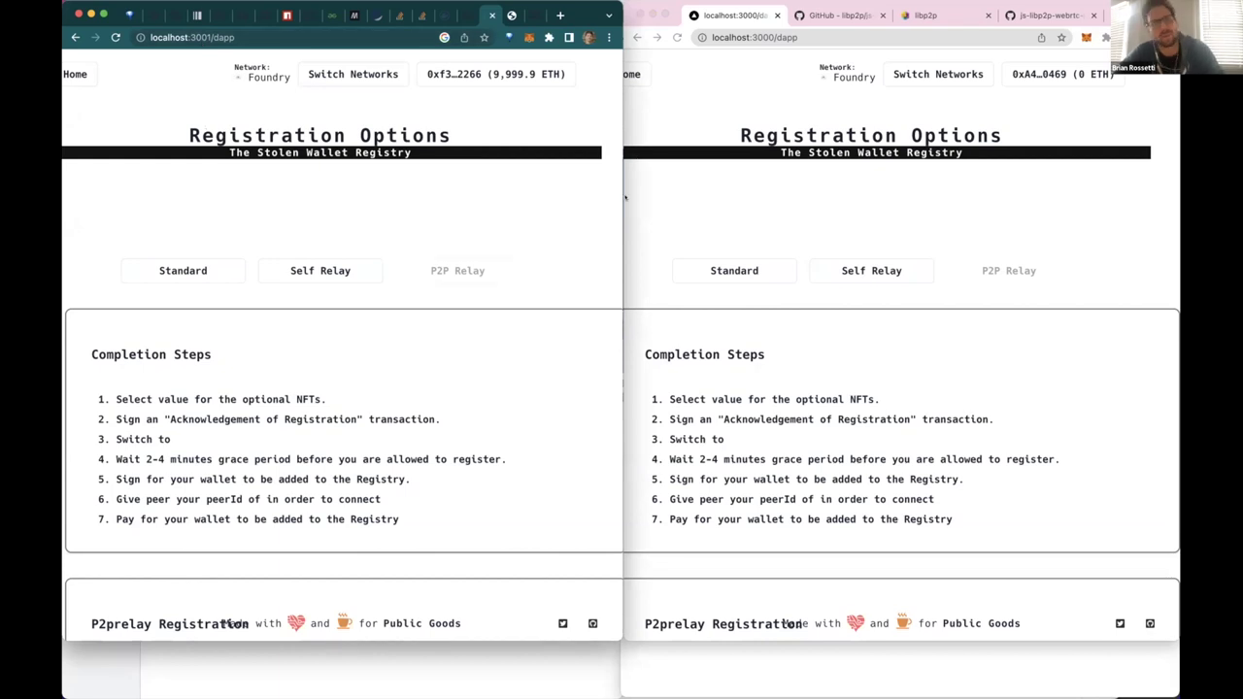
- Start the P2P relay with Register Wallet in the localhost:3000 window and Assist with Registration in the localhost:3001 window
scroll(624, 198, "down", 5)
scroll(873, 214, "down", 2)
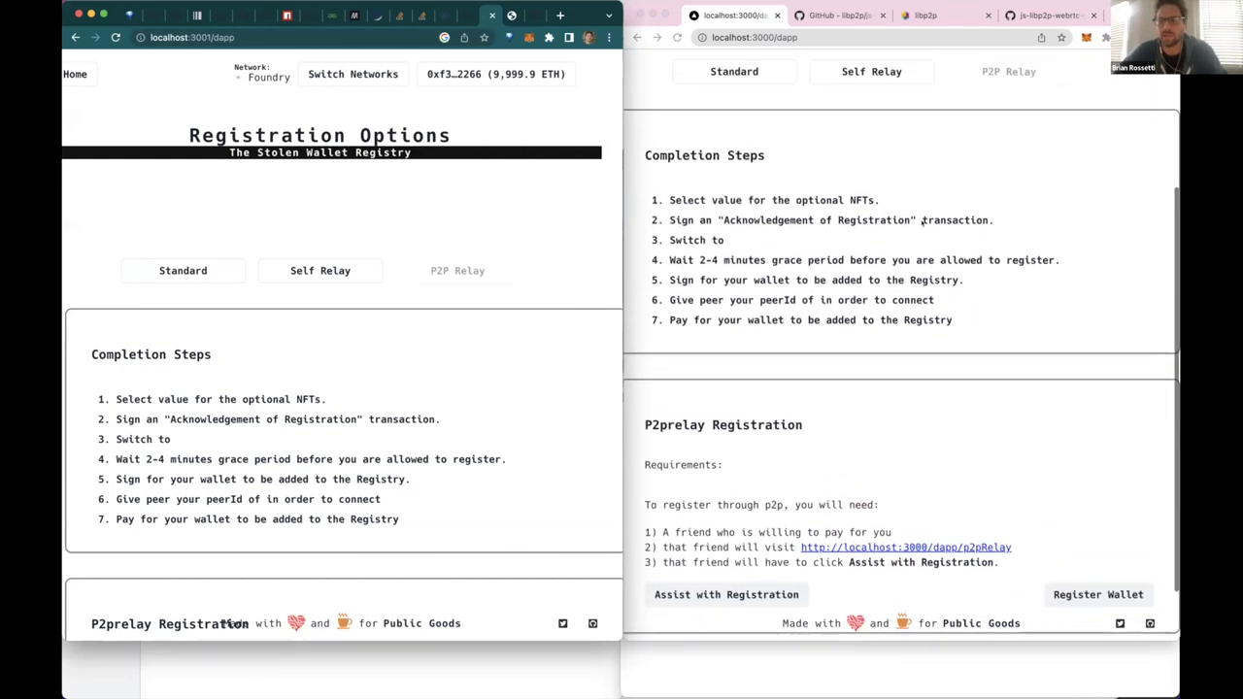
scroll(554, 444, "down", 5)
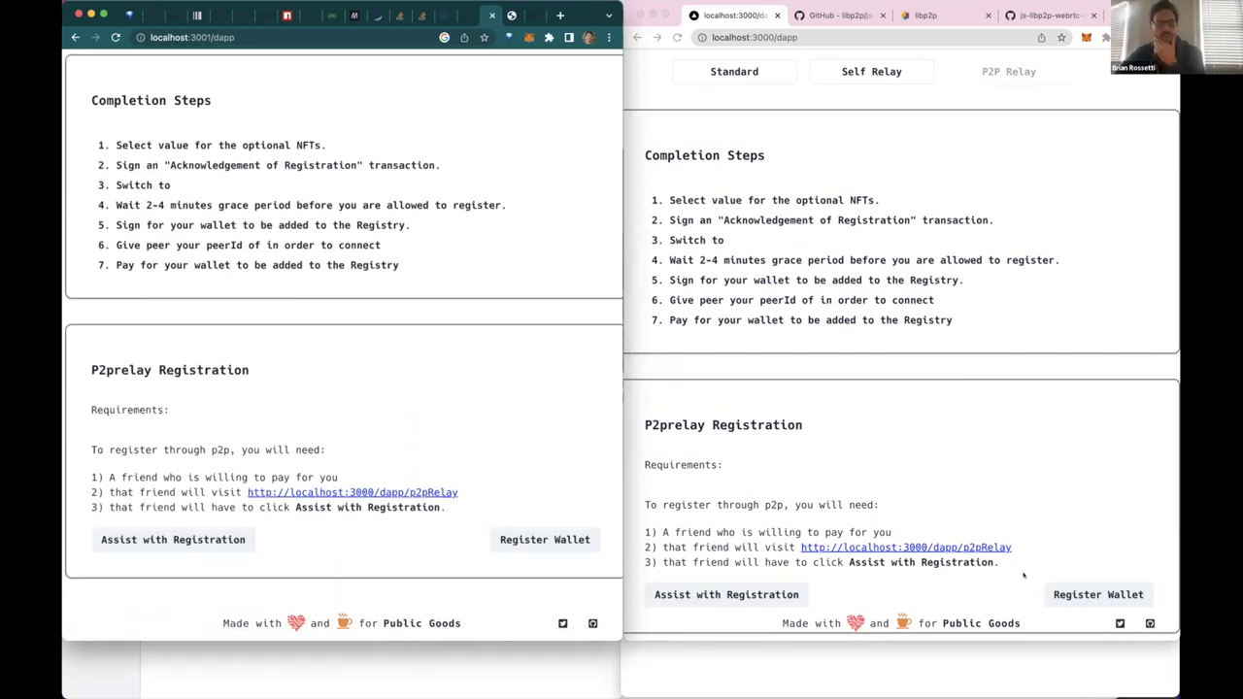
left_click(791, 476)
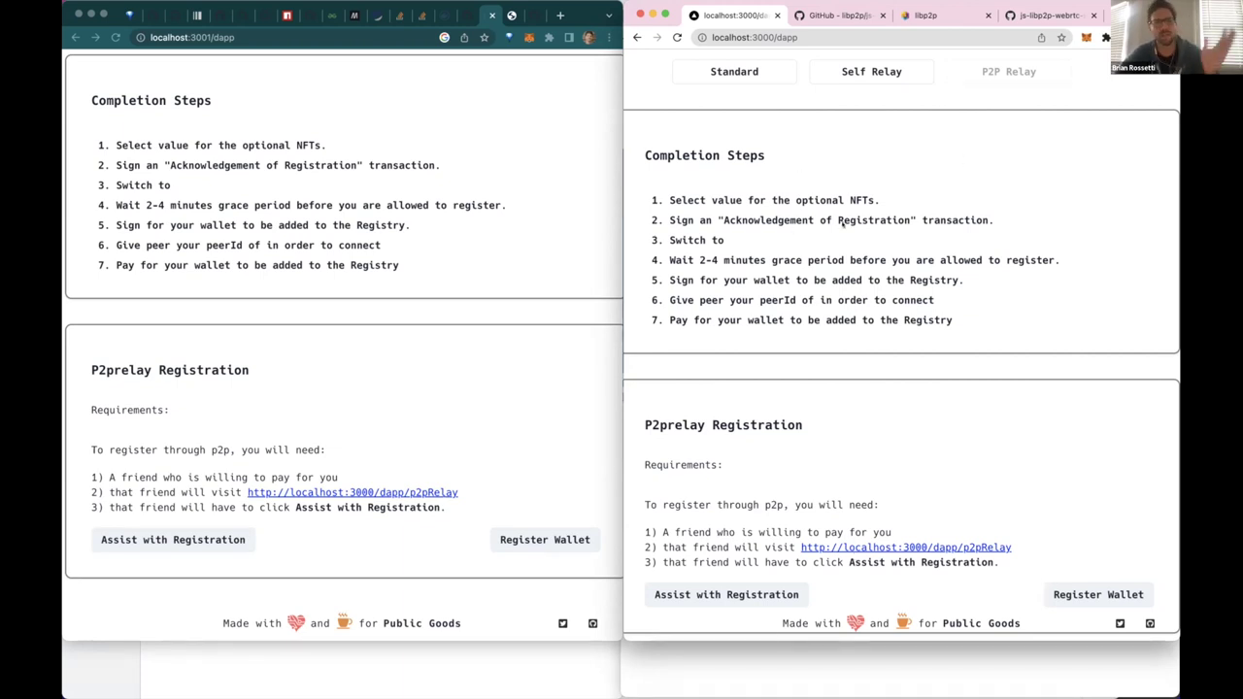
left_click(493, 253)
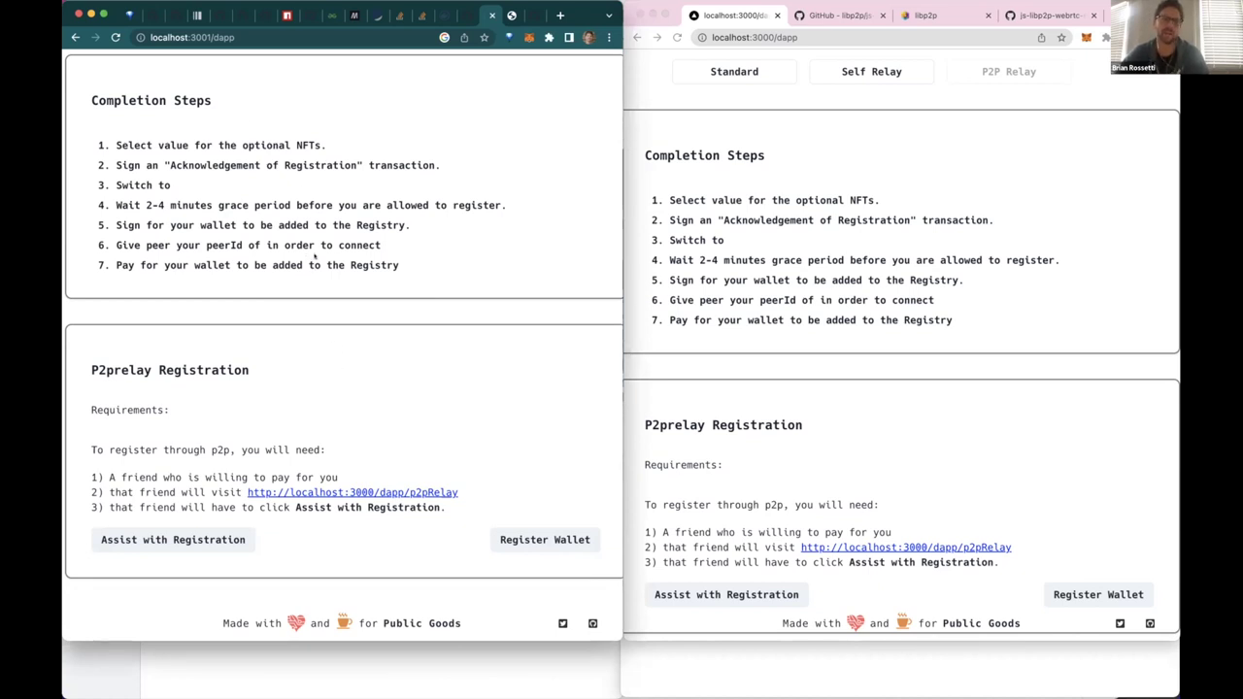
left_click(736, 384)
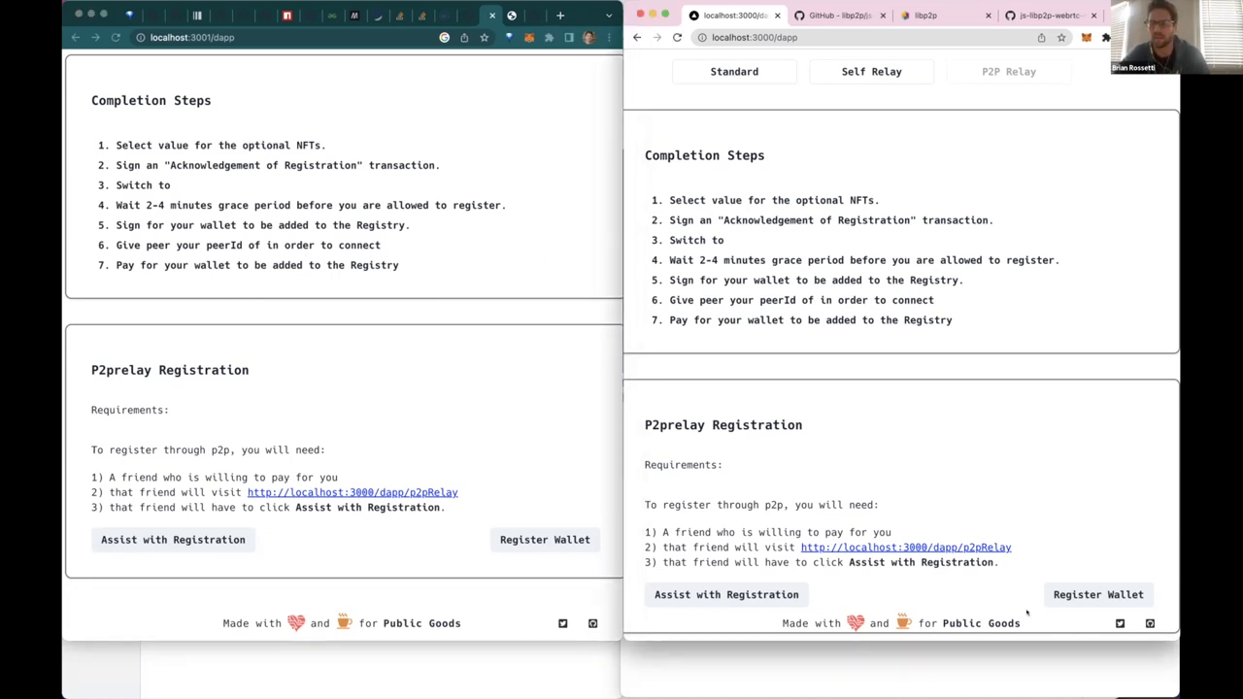
left_click(1087, 593)
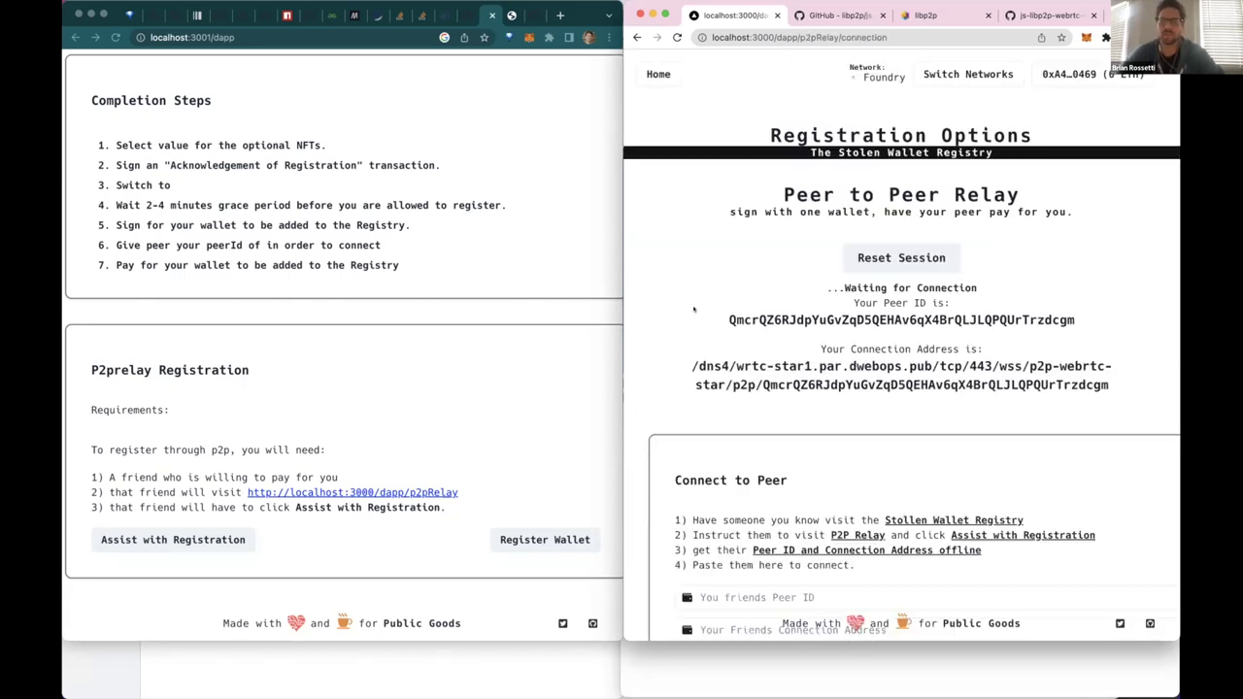
left_click(417, 297)
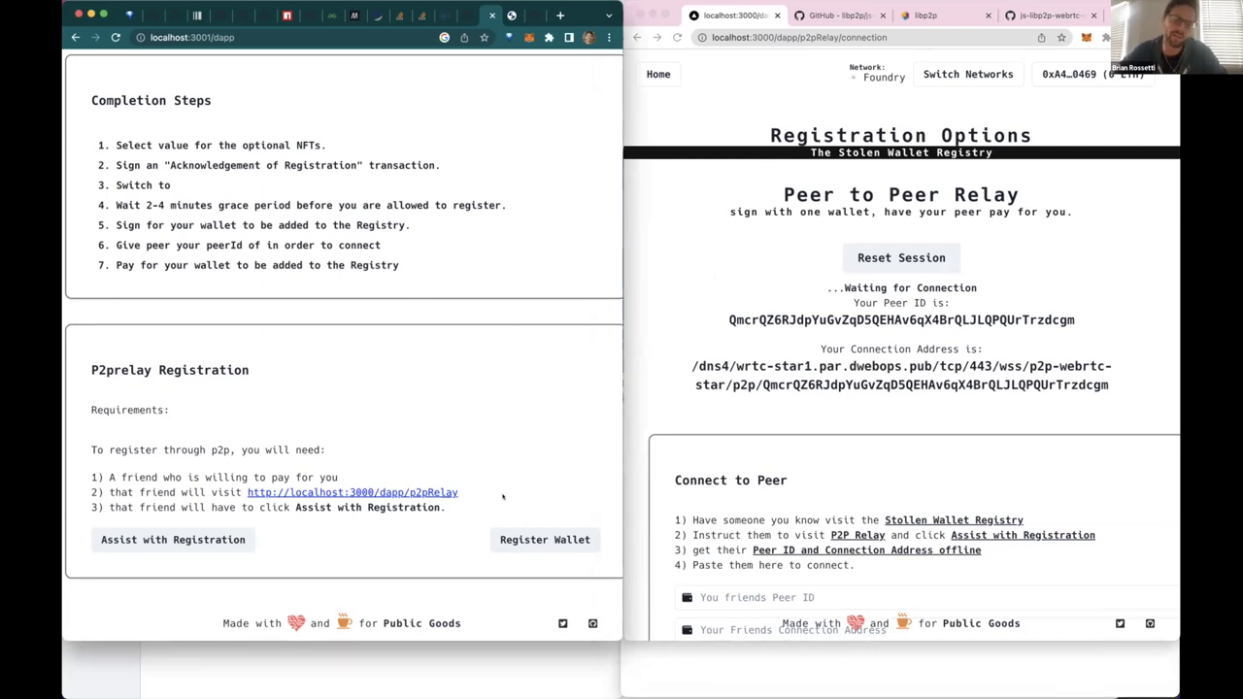
left_click(222, 540)
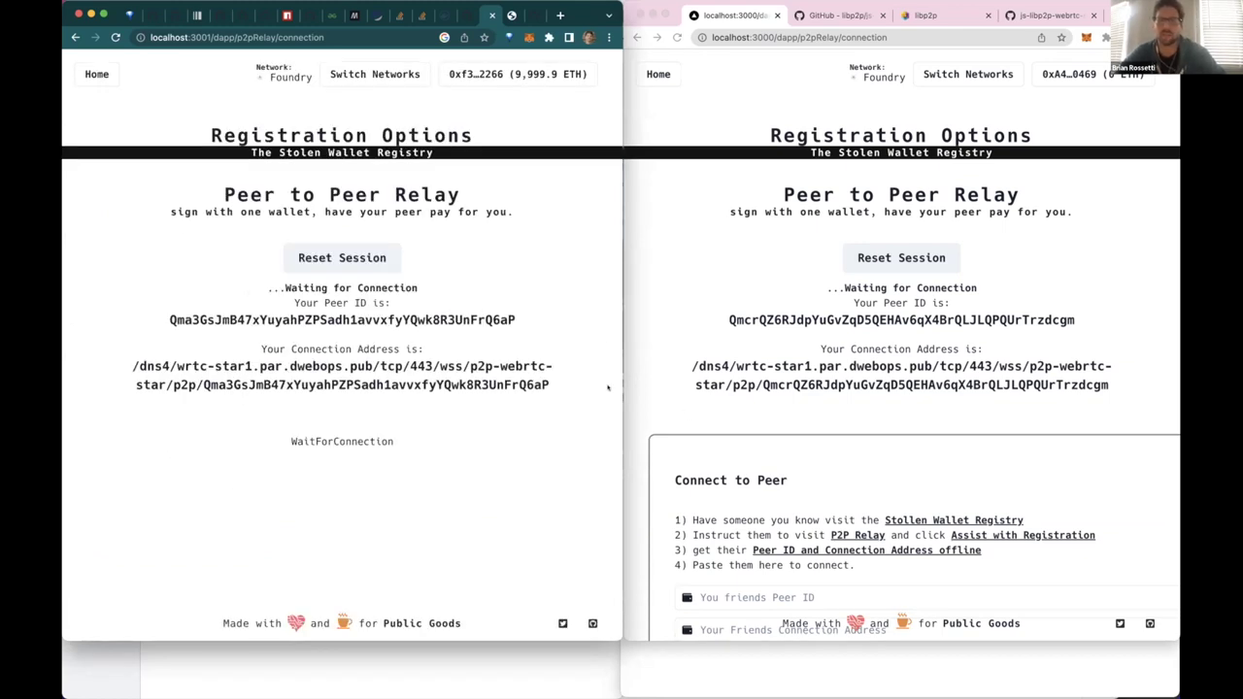
- Copy the Peer ID from the localhost:3001 window into the friend's Peer ID field of the localhost:3000 window
double_click(426, 311)
key("super+c")
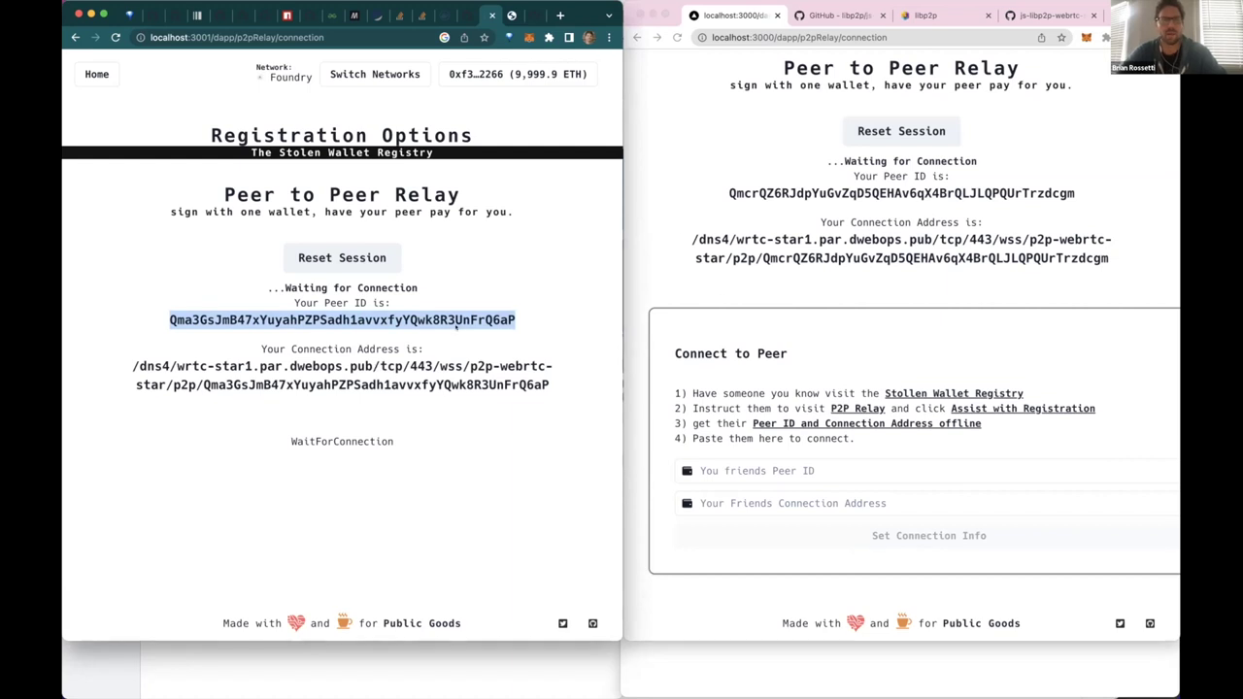
left_click(756, 467)
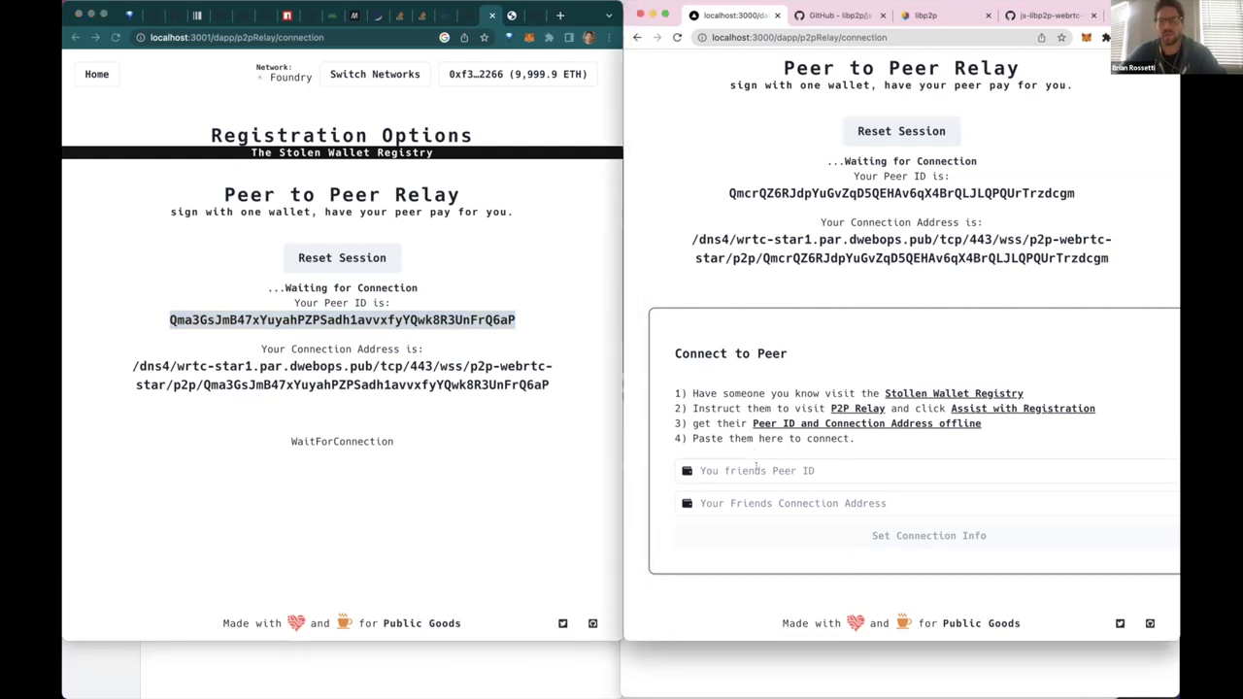
key("super+v")
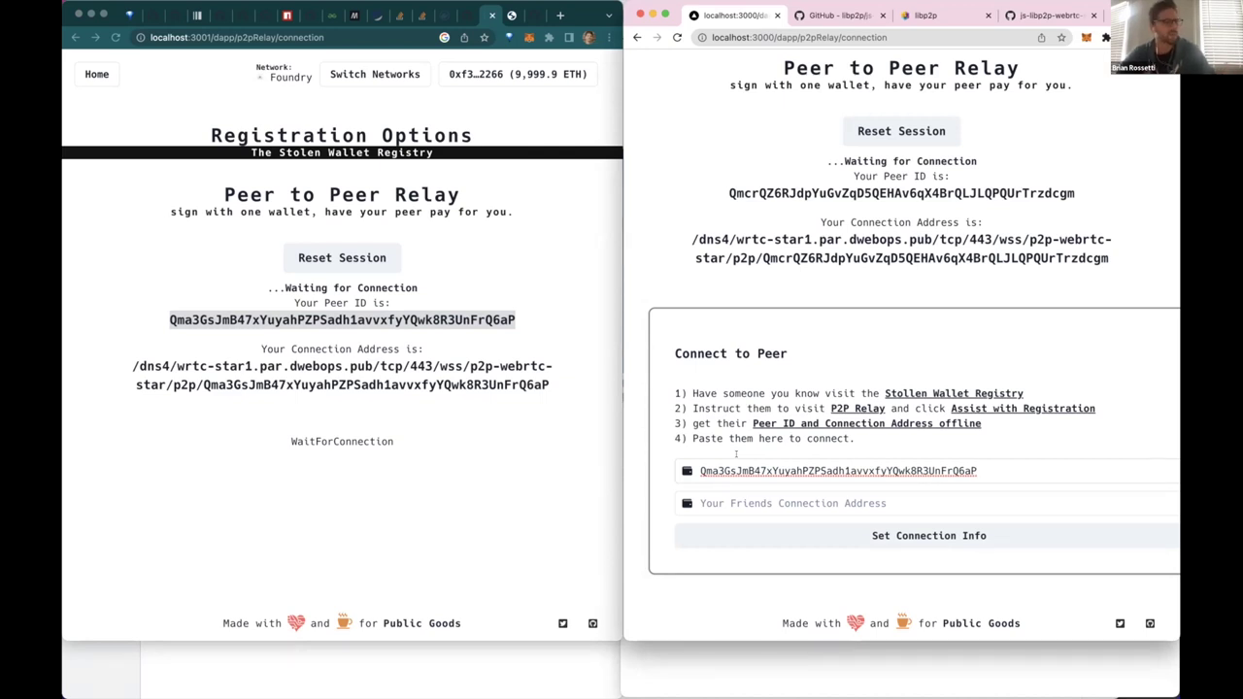
- Copy the helper's connection address from the localhost:3001 window into the friend's Connection Address field on localhost:3000
left_click(507, 376)
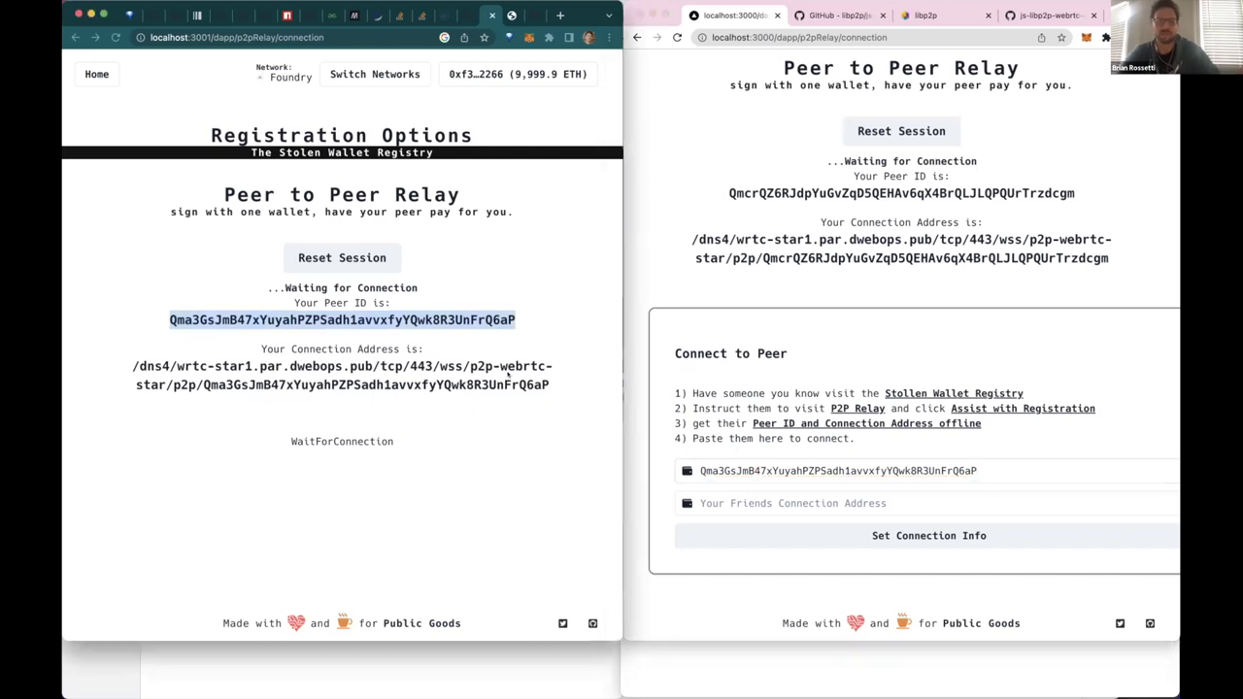
double_click(507, 375)
double_click(507, 376)
triple_click(507, 376)
key("super+c")
left_click(844, 503)
key("super+v")
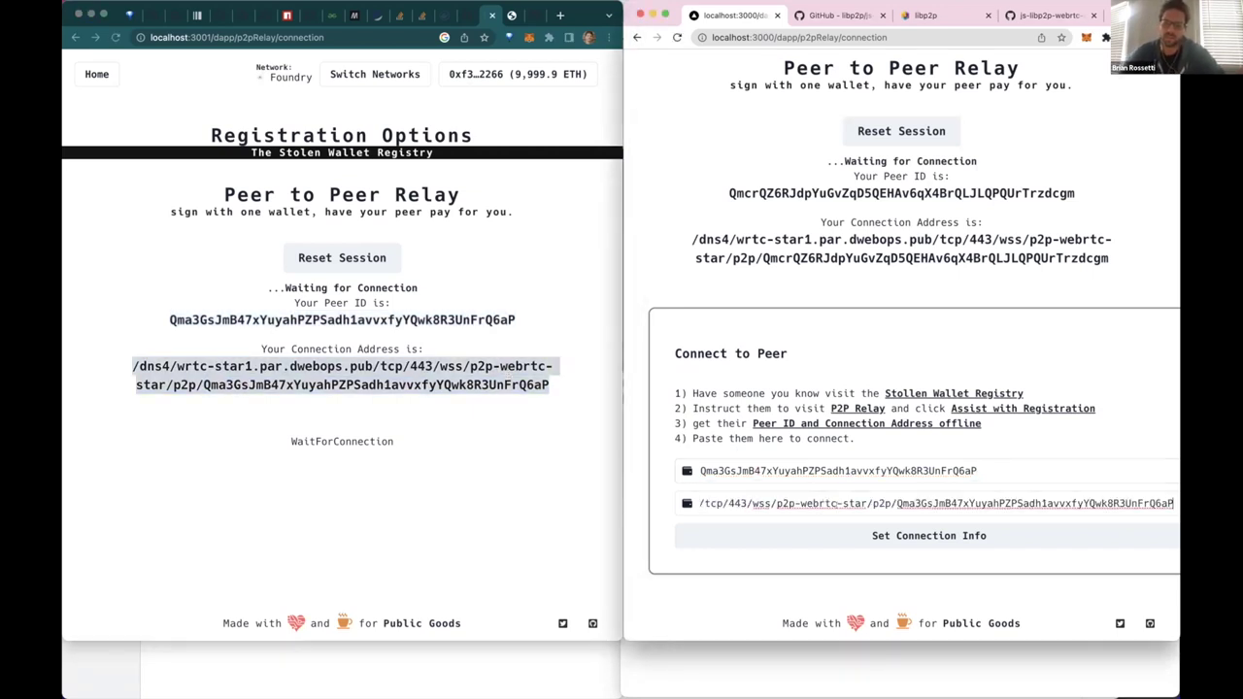
- Submit the peer's connection info on localhost:3000, and submit it a second time to retry the connection
left_click(852, 529)
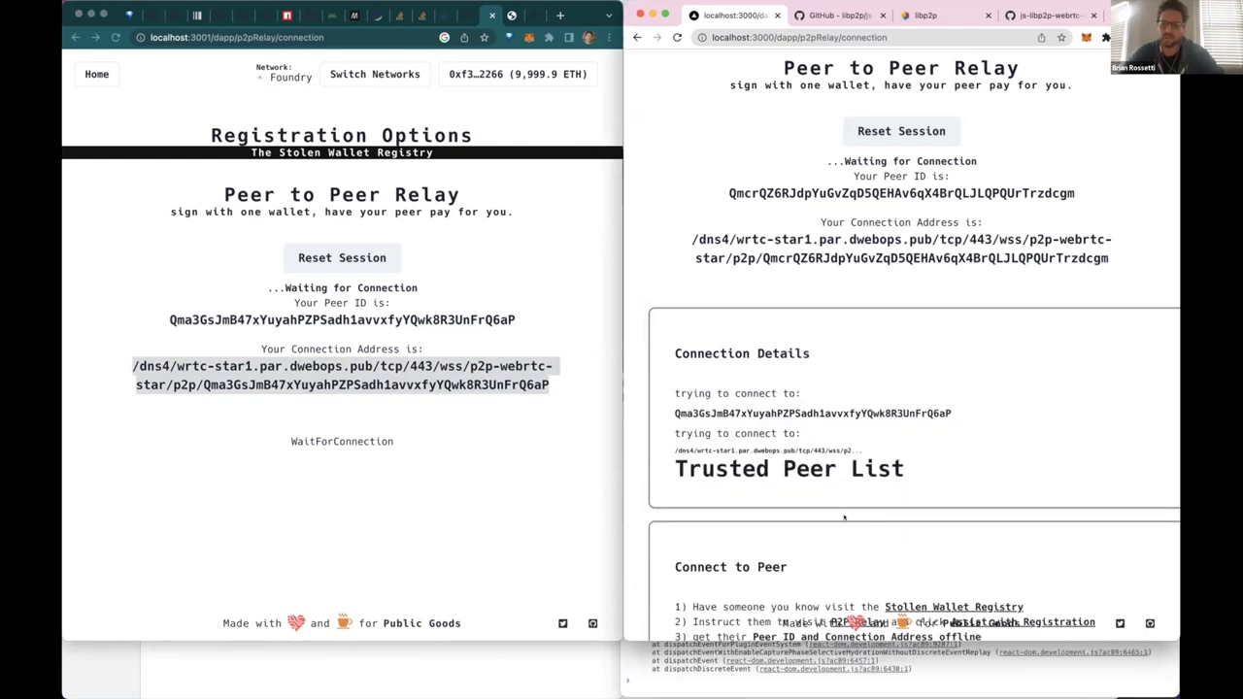
scroll(844, 517, "down", 5)
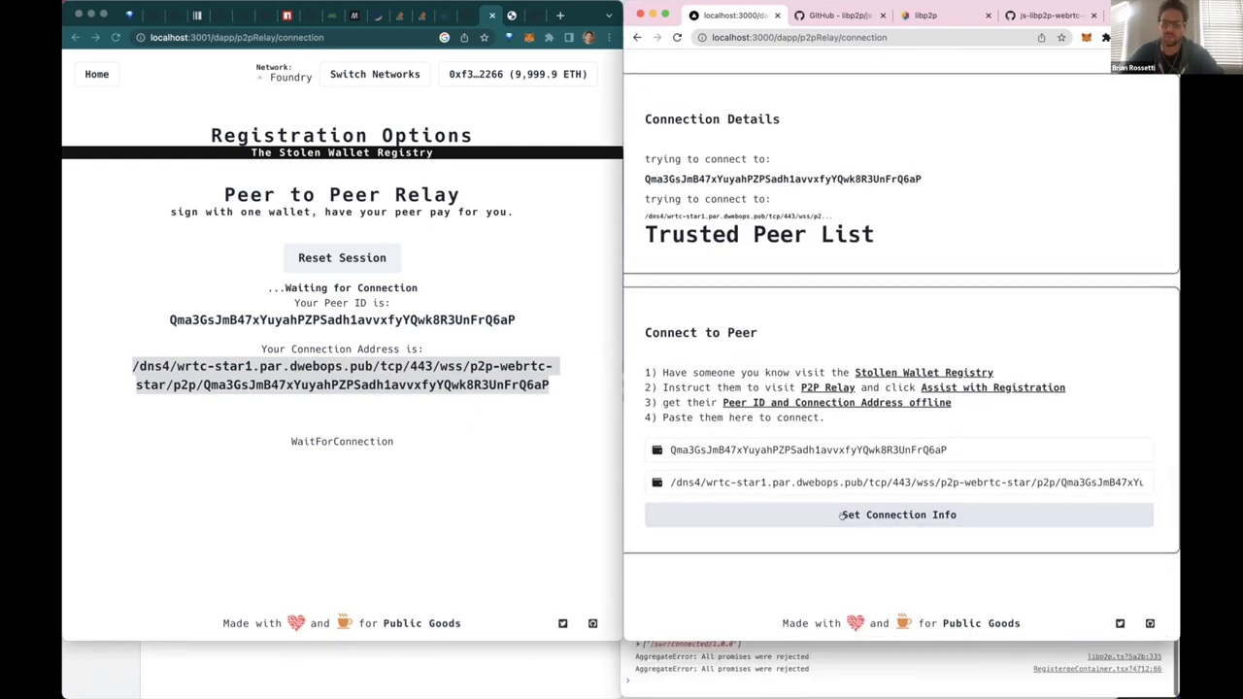
left_click(841, 515)
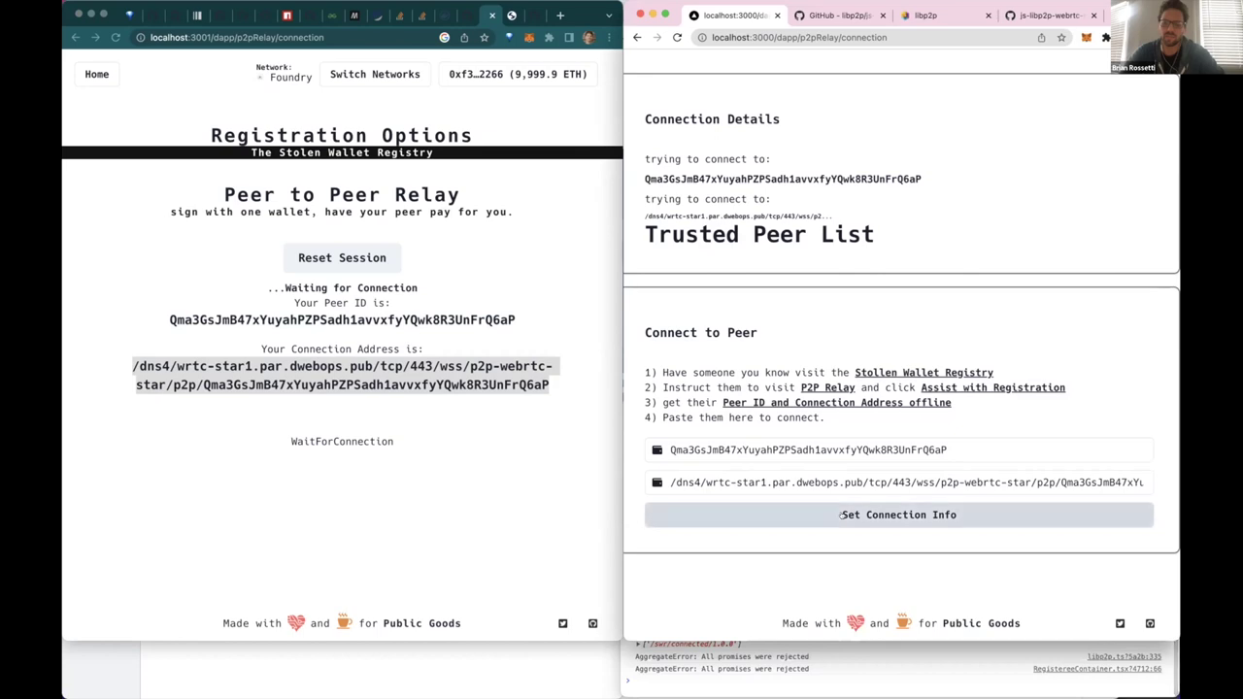
- Check the iroh services and dev servers in the terminal, recalling the last iroh command, and return to the dapp
key("super+Tab")
key("Up")
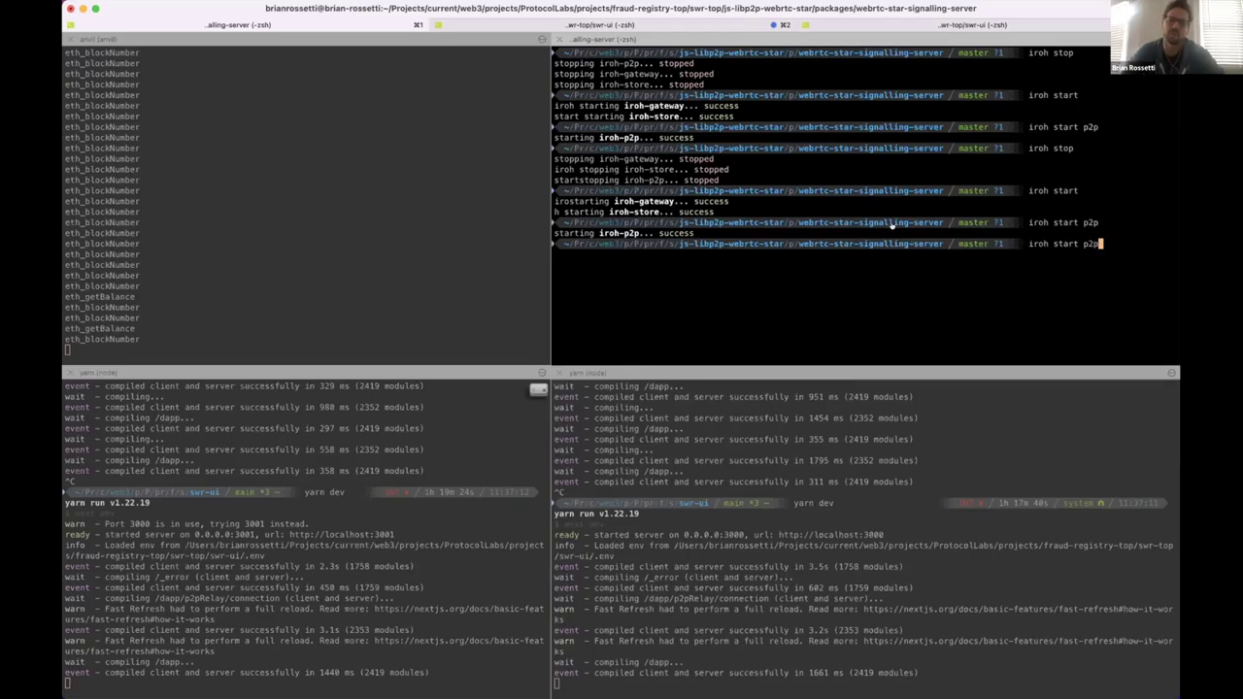
key("super+Tab")
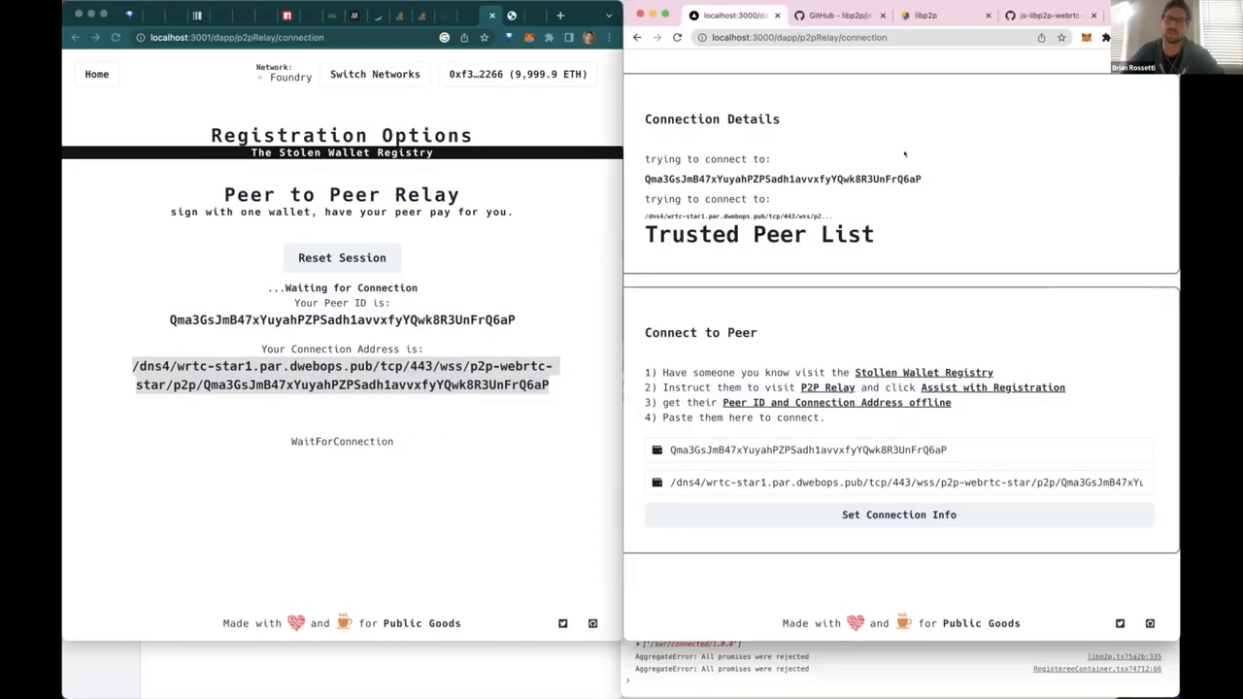
- Switch to the presentation's browser window, open the Loom demo recording and replay it from about 0:17
key("ctrl+Up")
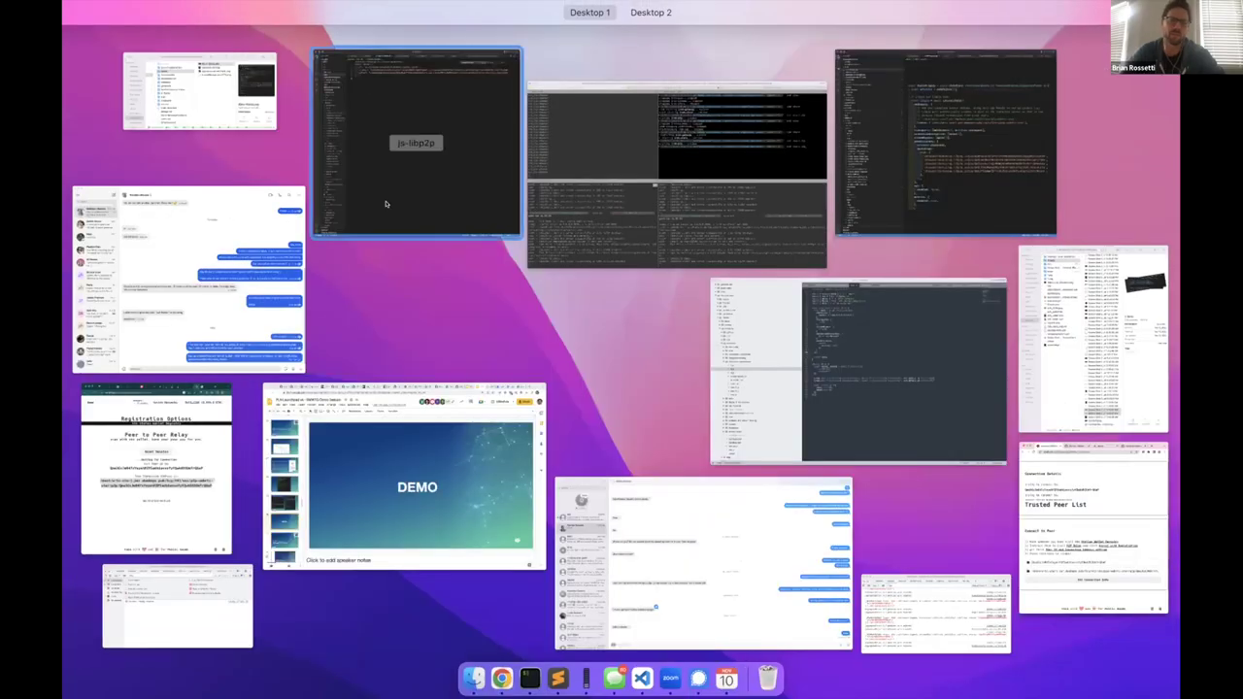
left_click(448, 463)
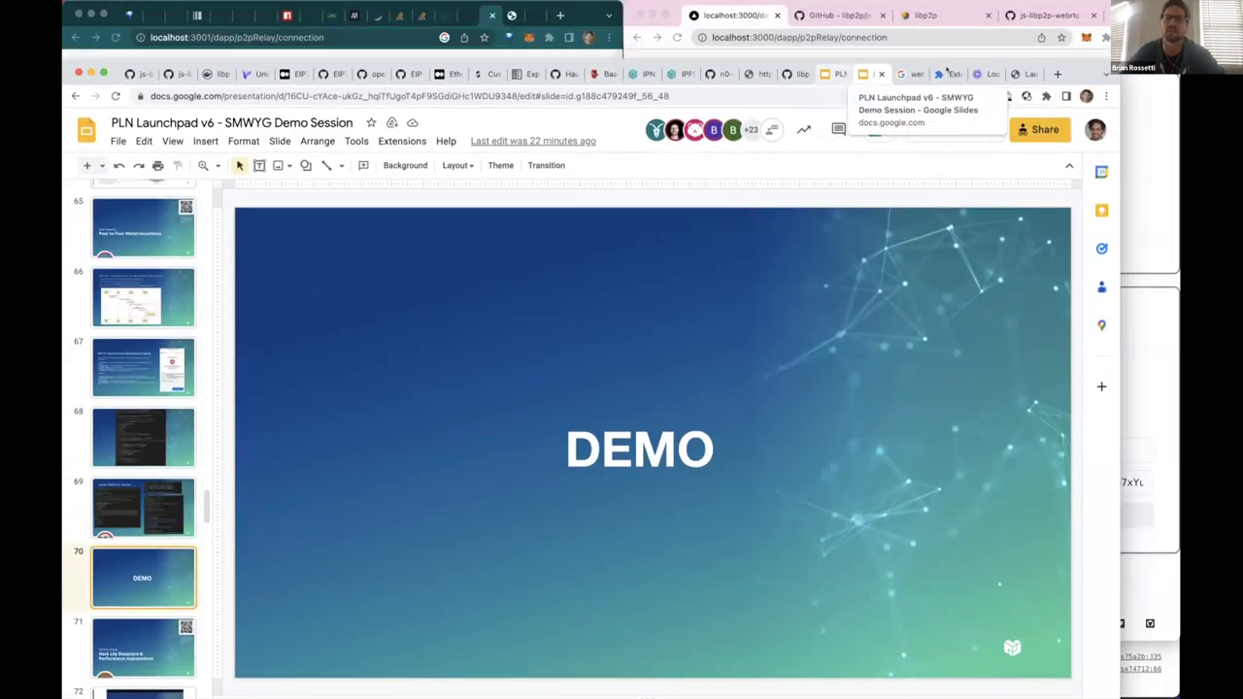
left_click(981, 74)
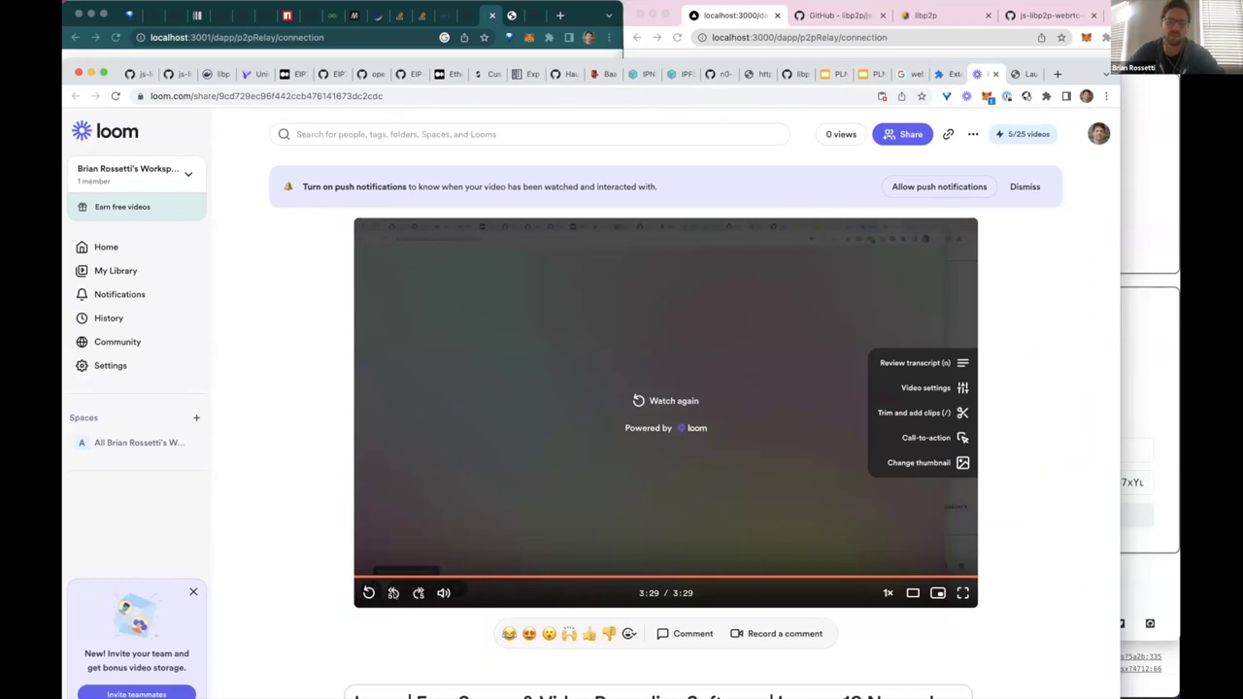
left_click(369, 592)
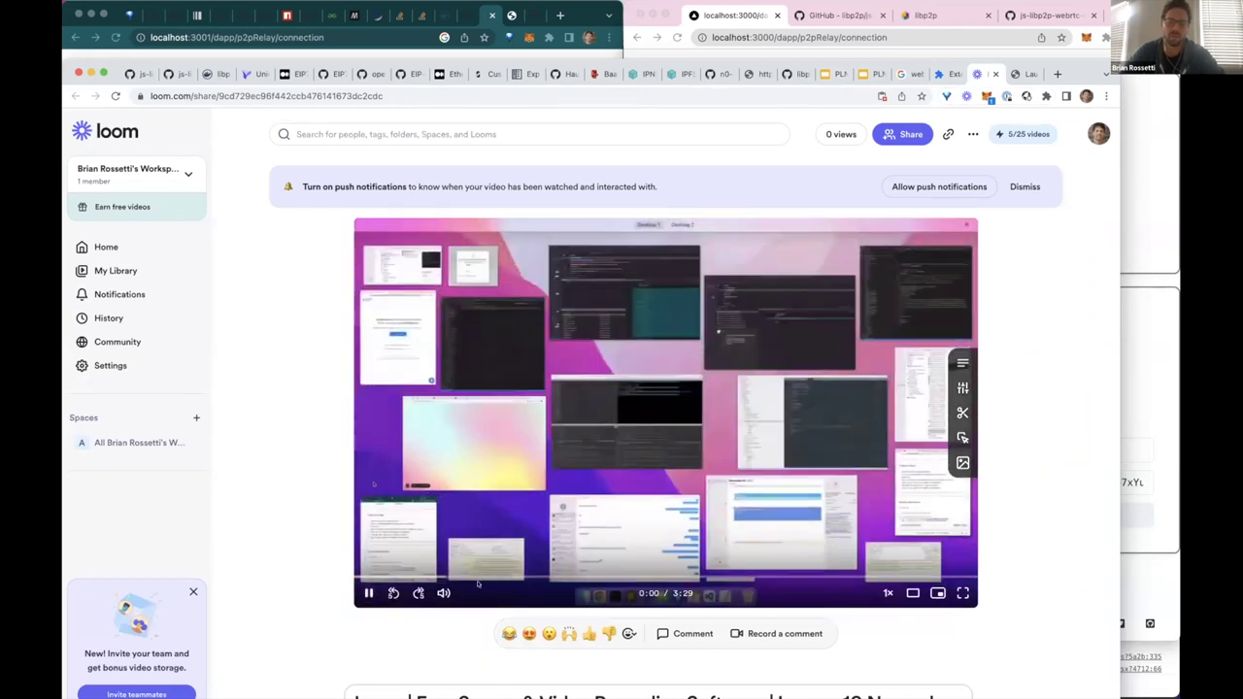
left_click(403, 576)
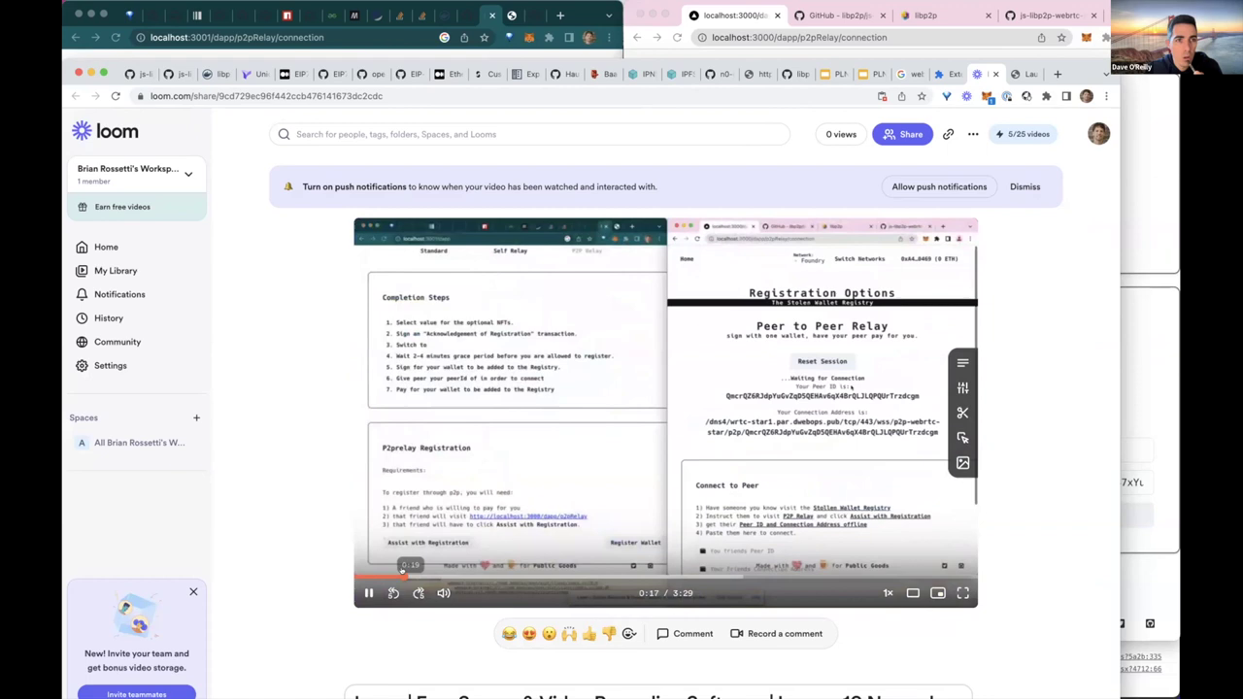
- Show the Loom recording full screen and skip ahead to about 0:48
scroll(578, 383, "down", 2)
double_click(578, 383)
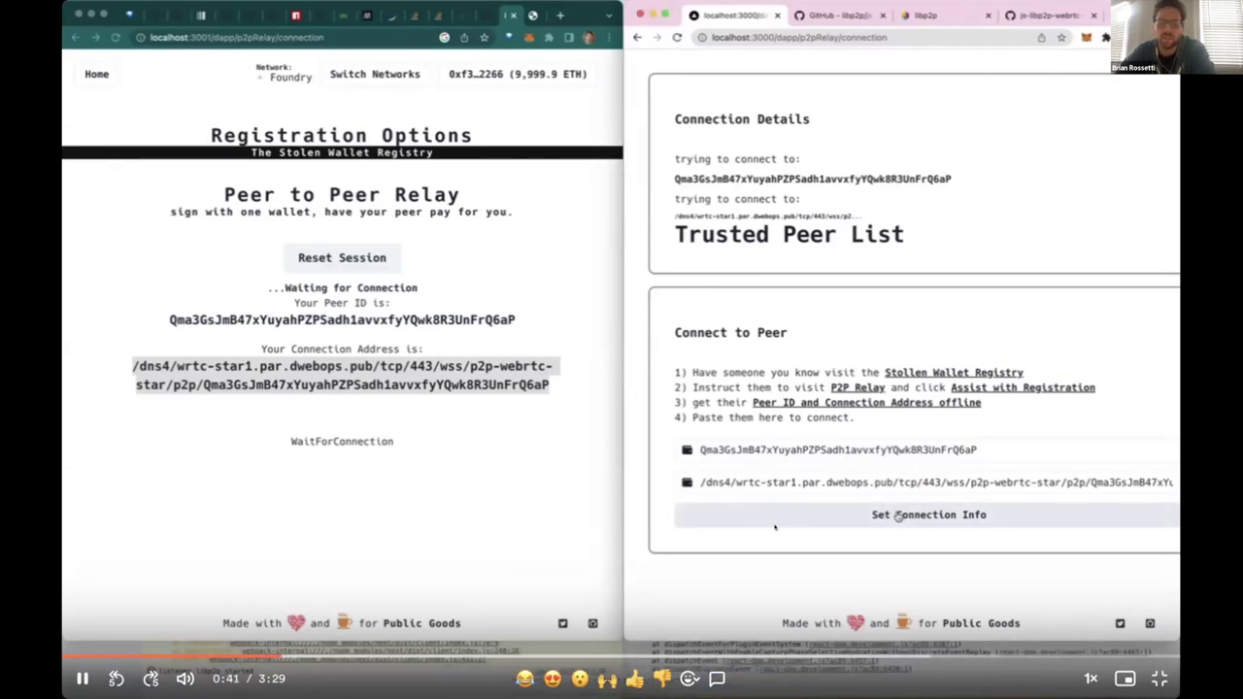
left_click(322, 656)
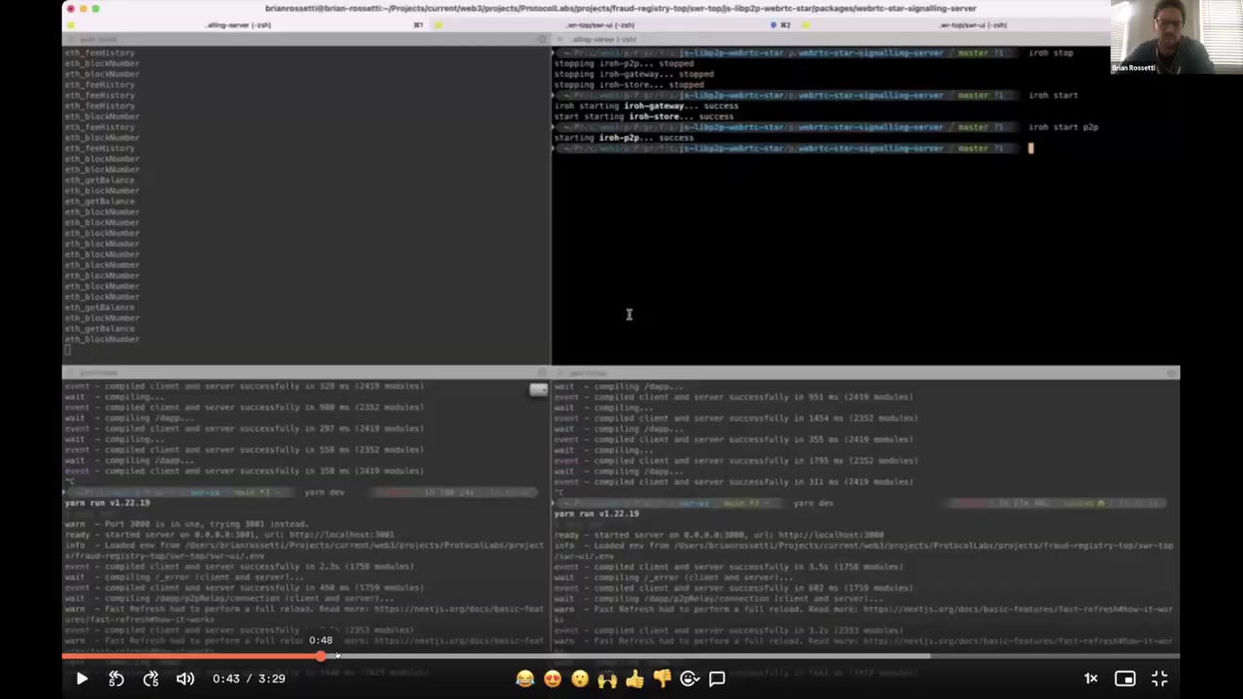
- Skip ahead through the Loom recording in short jumps, to about 0:53, 0:56 and 1:01, and on toward the peer connection
left_click(345, 657)
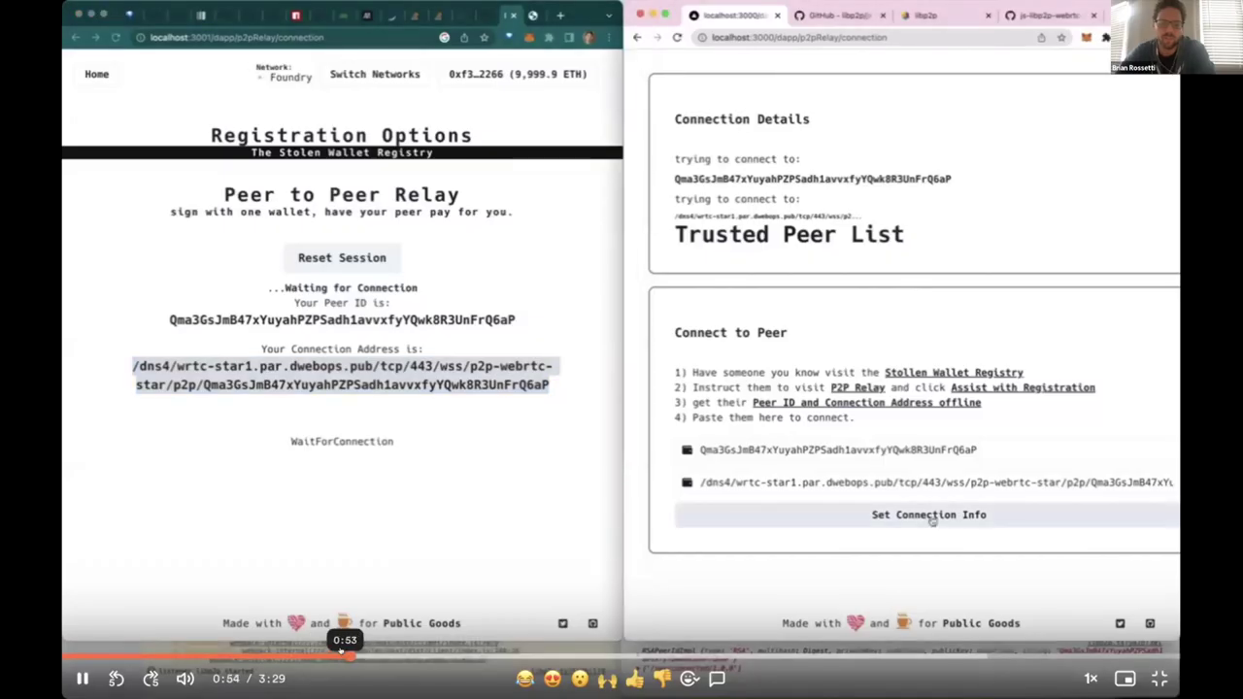
left_click(360, 656)
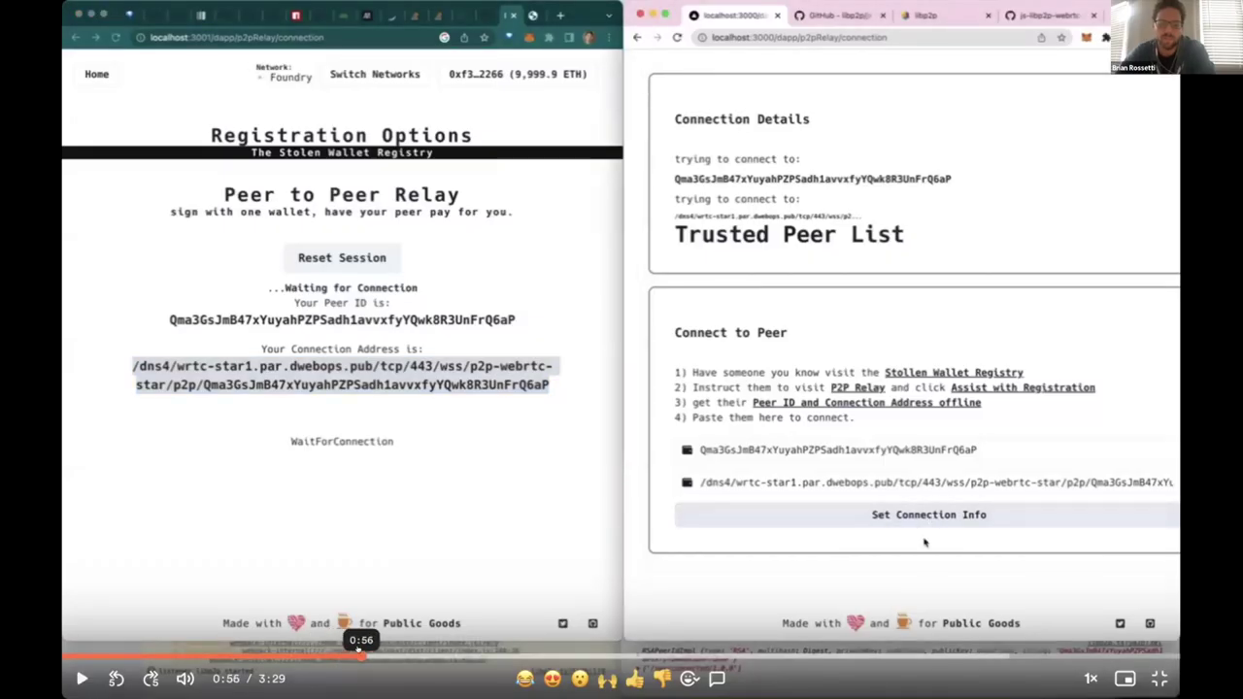
left_click(389, 657)
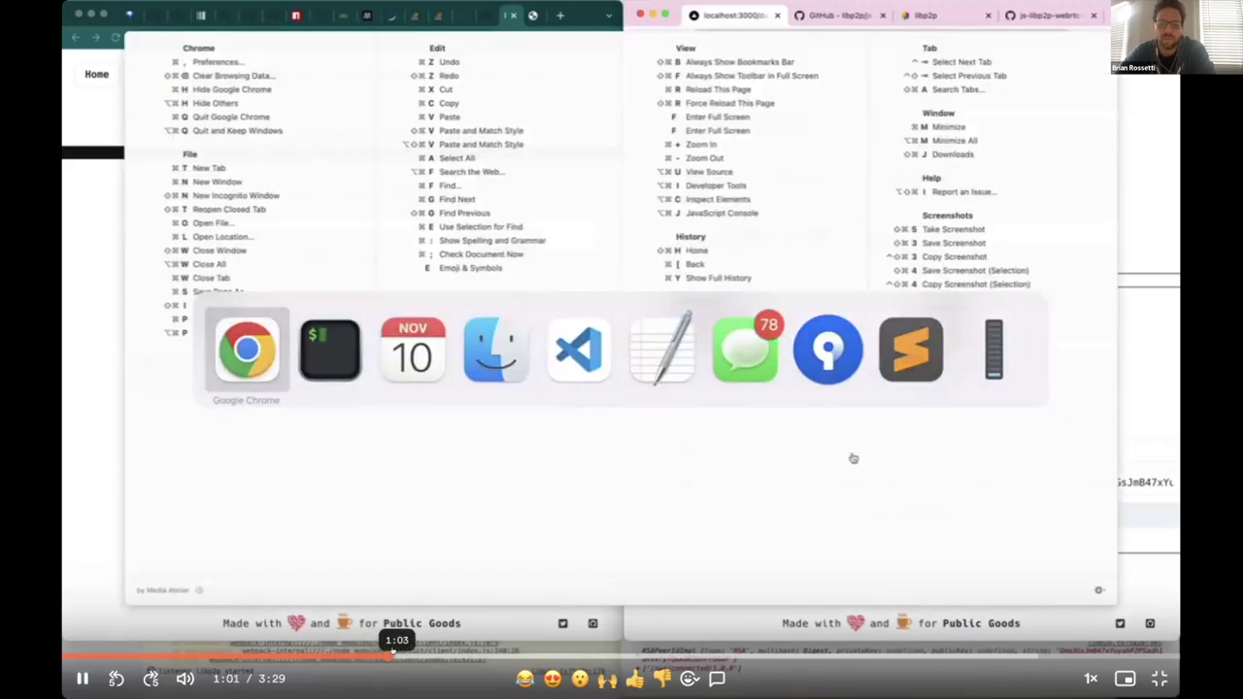
left_click_drag(416, 651, 458, 651)
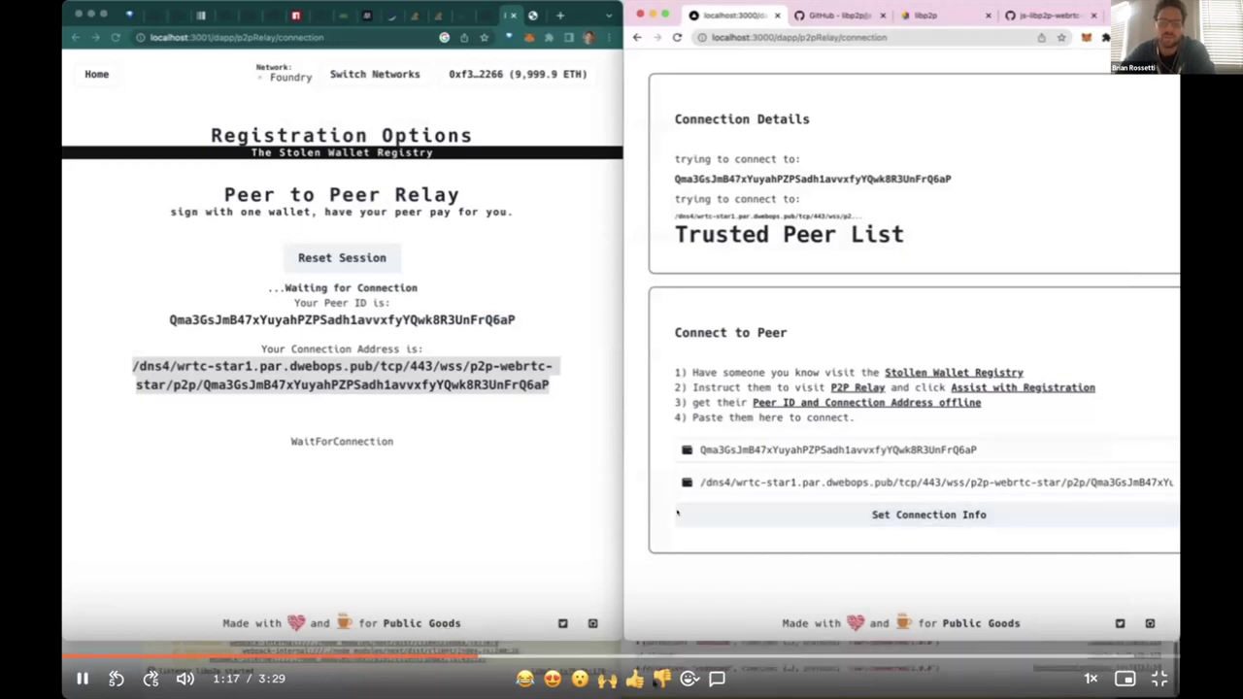
left_click(349, 442)
left_click(347, 446)
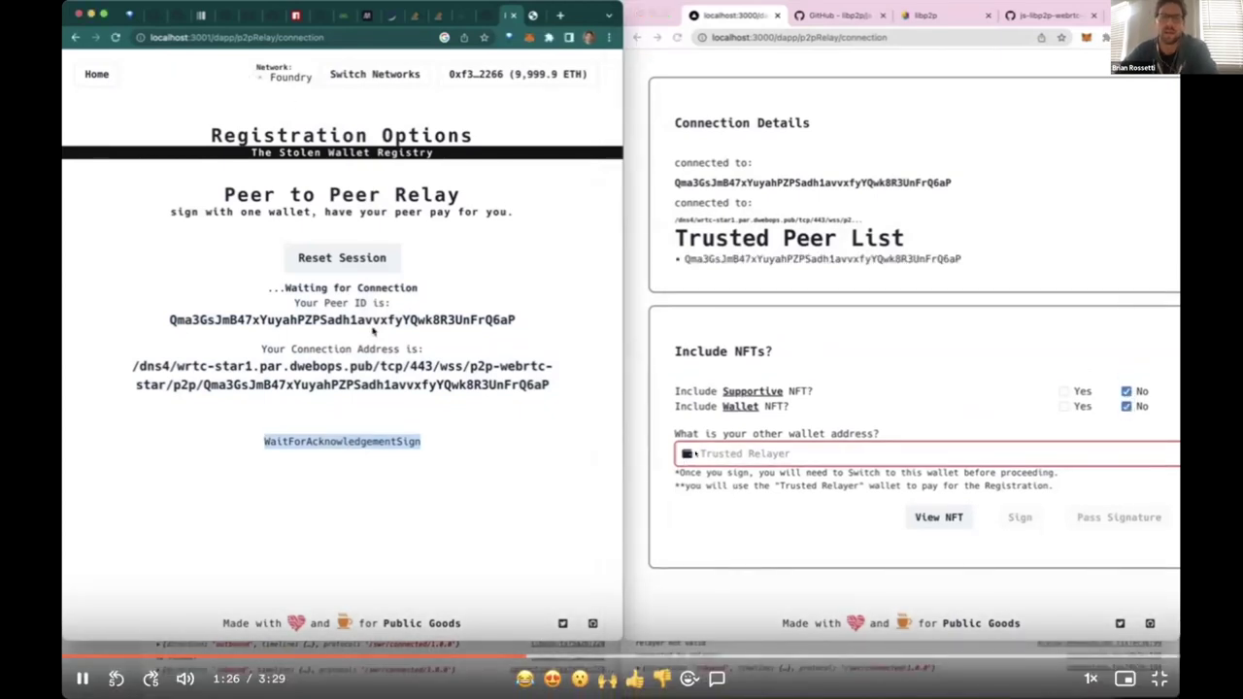
left_click(529, 38)
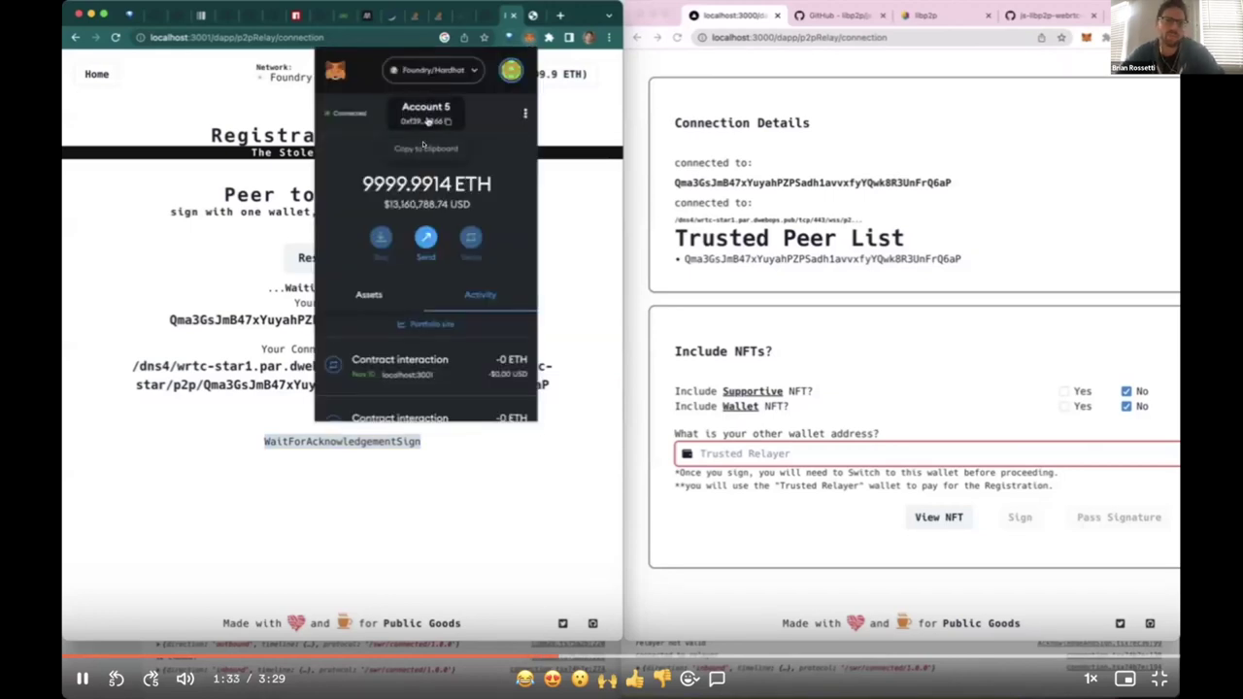
left_click(434, 123)
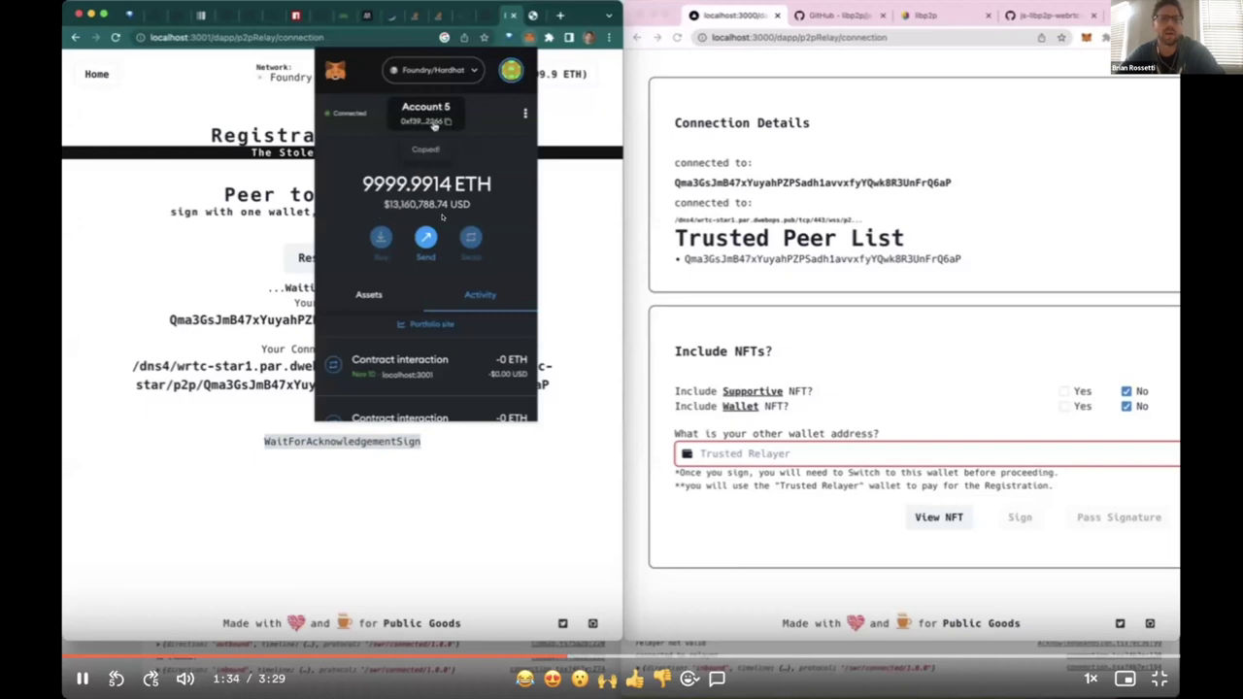
left_click(714, 454)
key("super+v")
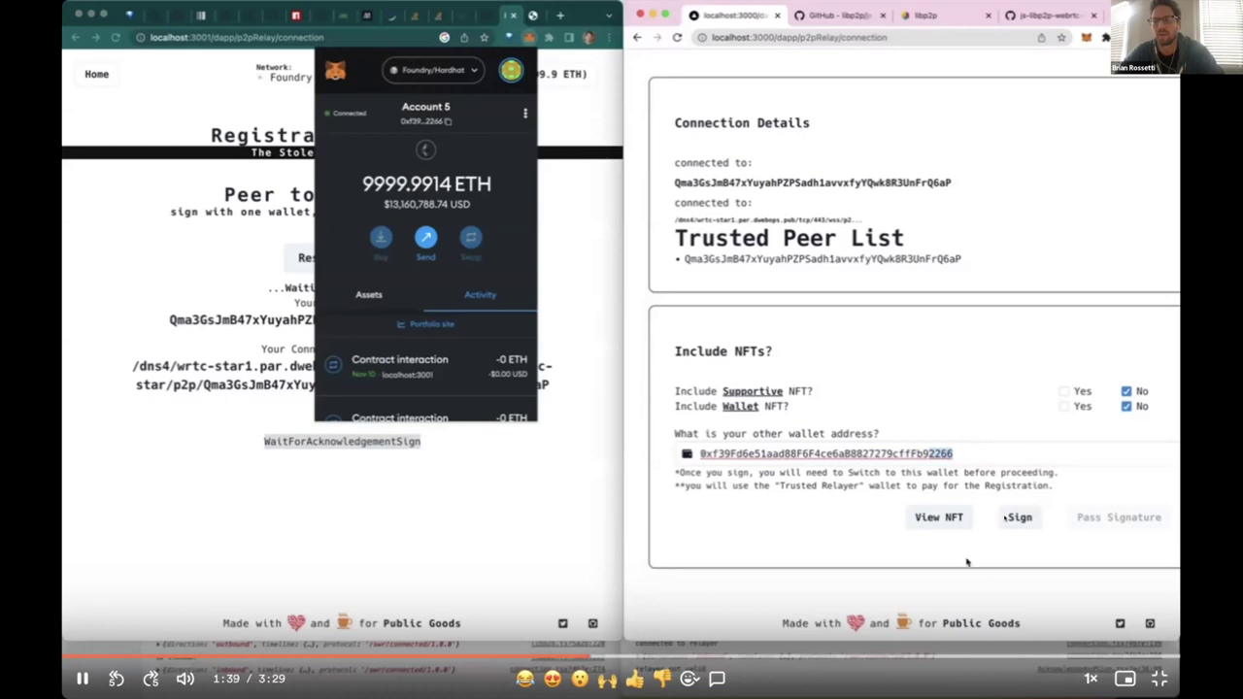
left_click(877, 491)
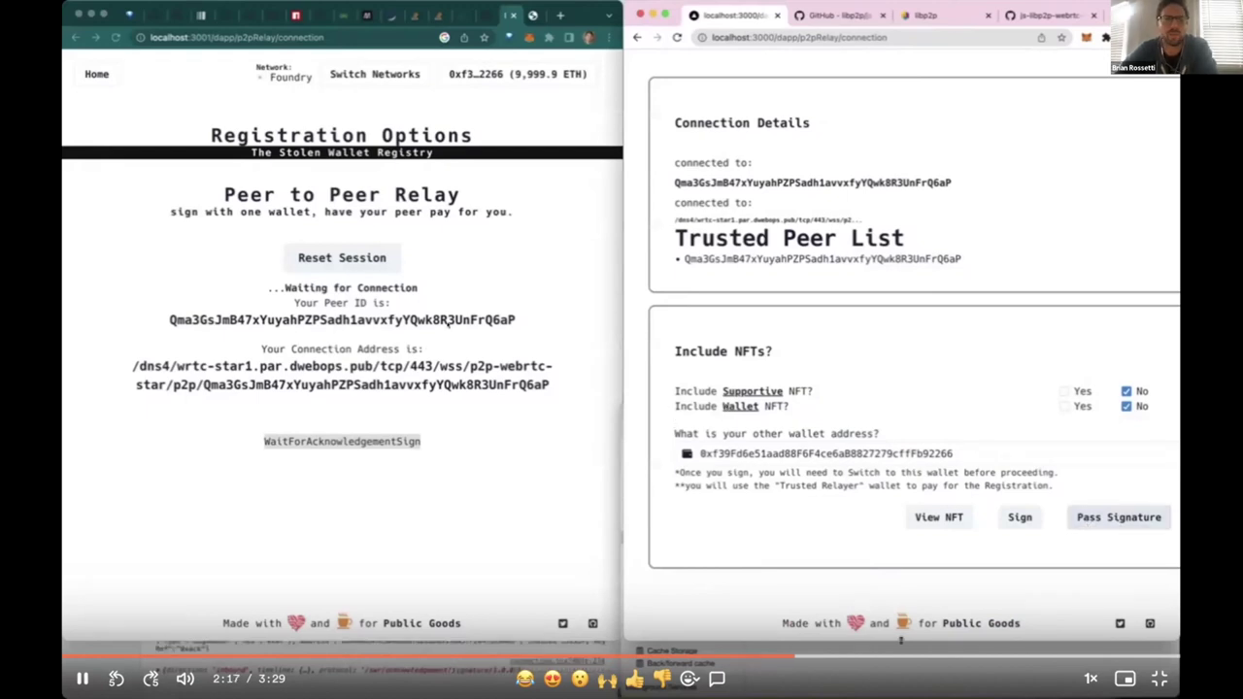
left_click(796, 641)
left_click(423, 414)
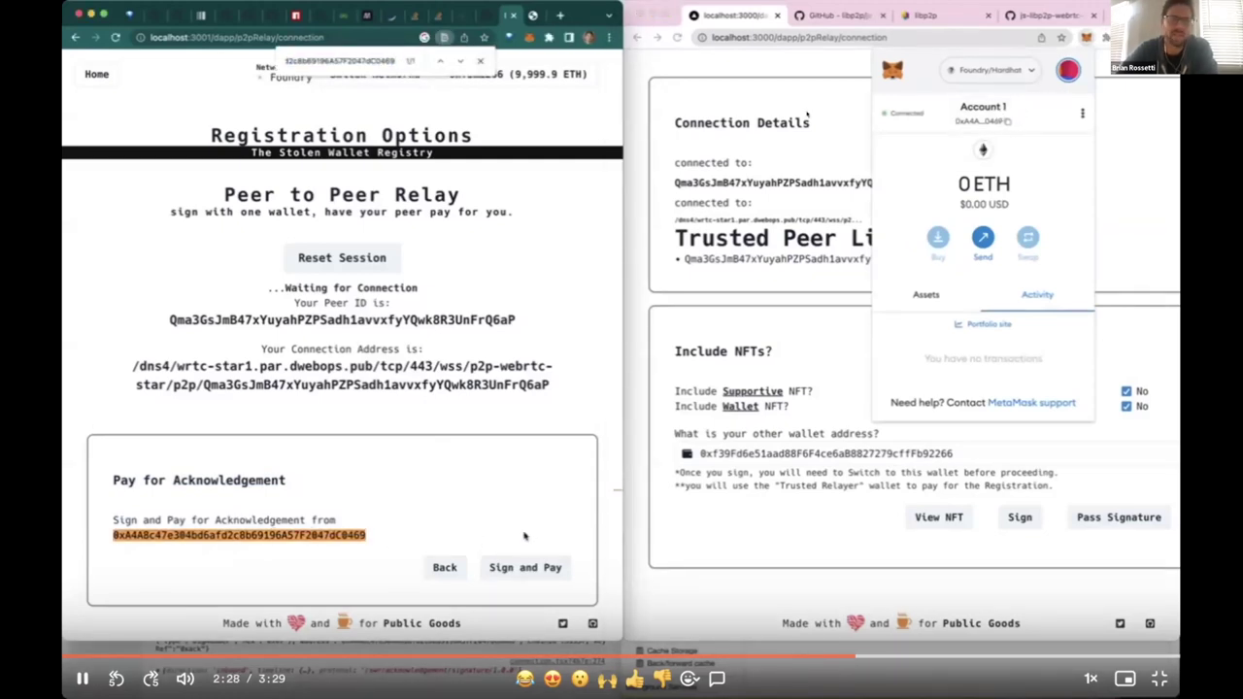
left_click(515, 573)
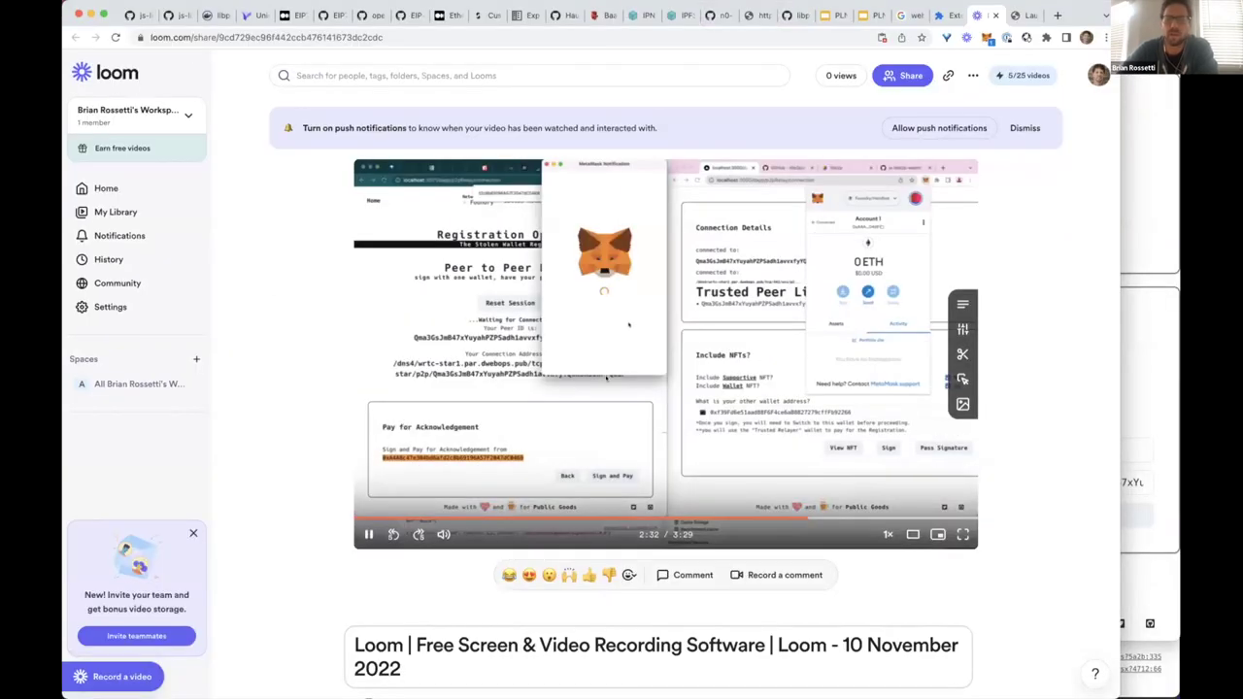
- Pause the Loom recording at about 2:32, return it to full screen and resume playback
key("space")
left_click(963, 534)
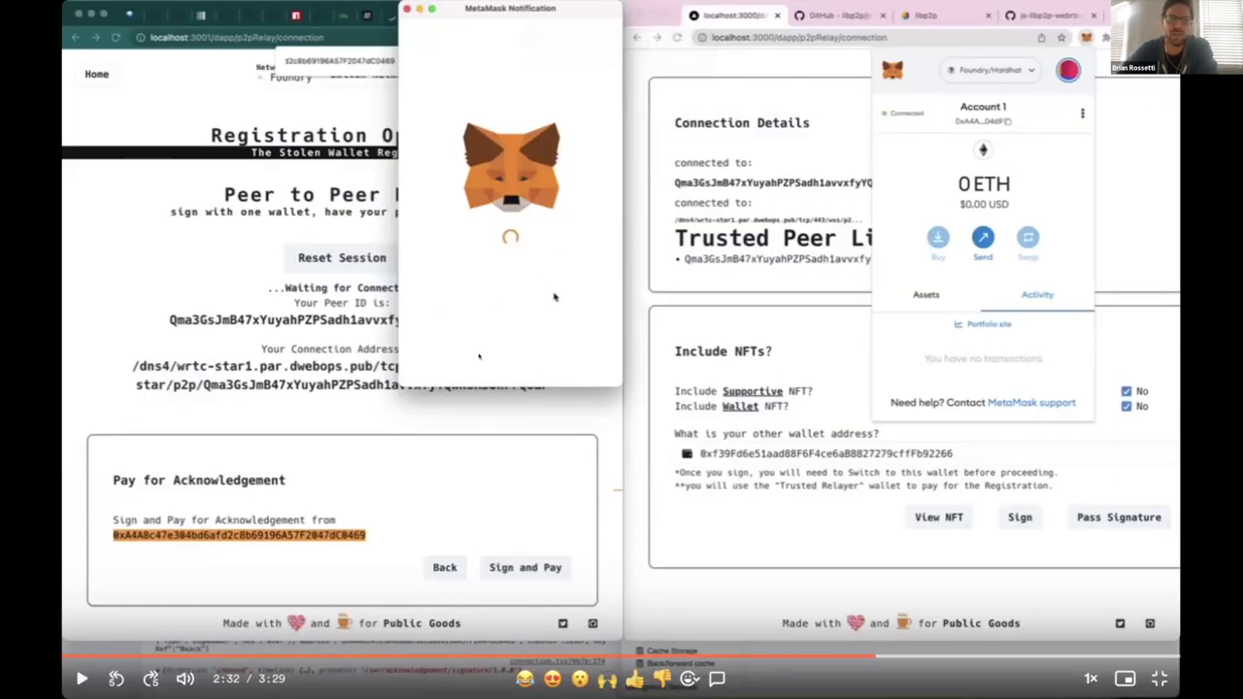
key("space")
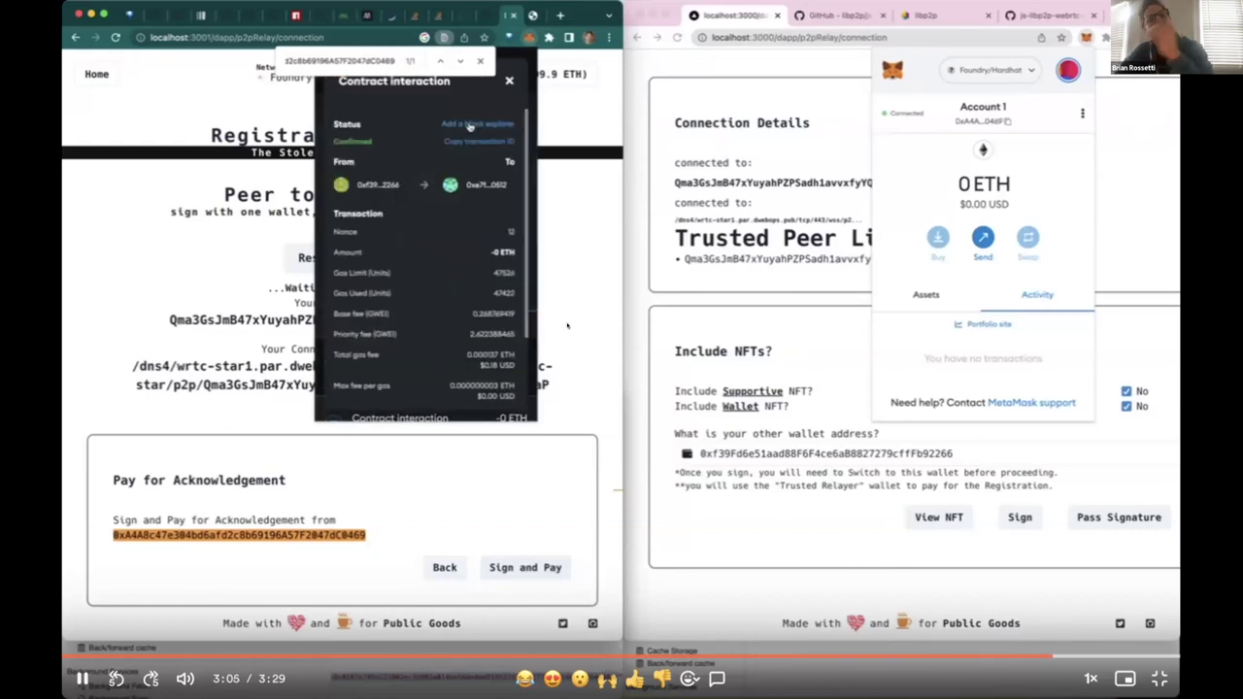
- Pause the Loom recording at about 3:08 and leave full screen
left_click(626, 286)
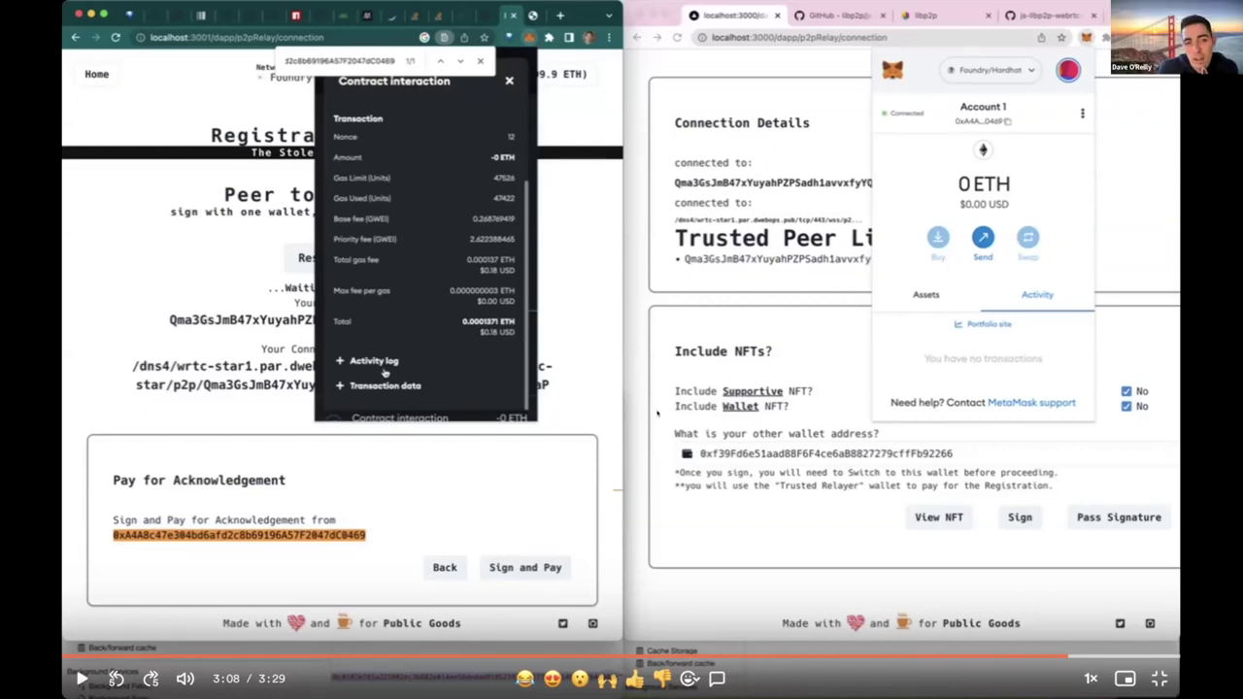
key("Escape")
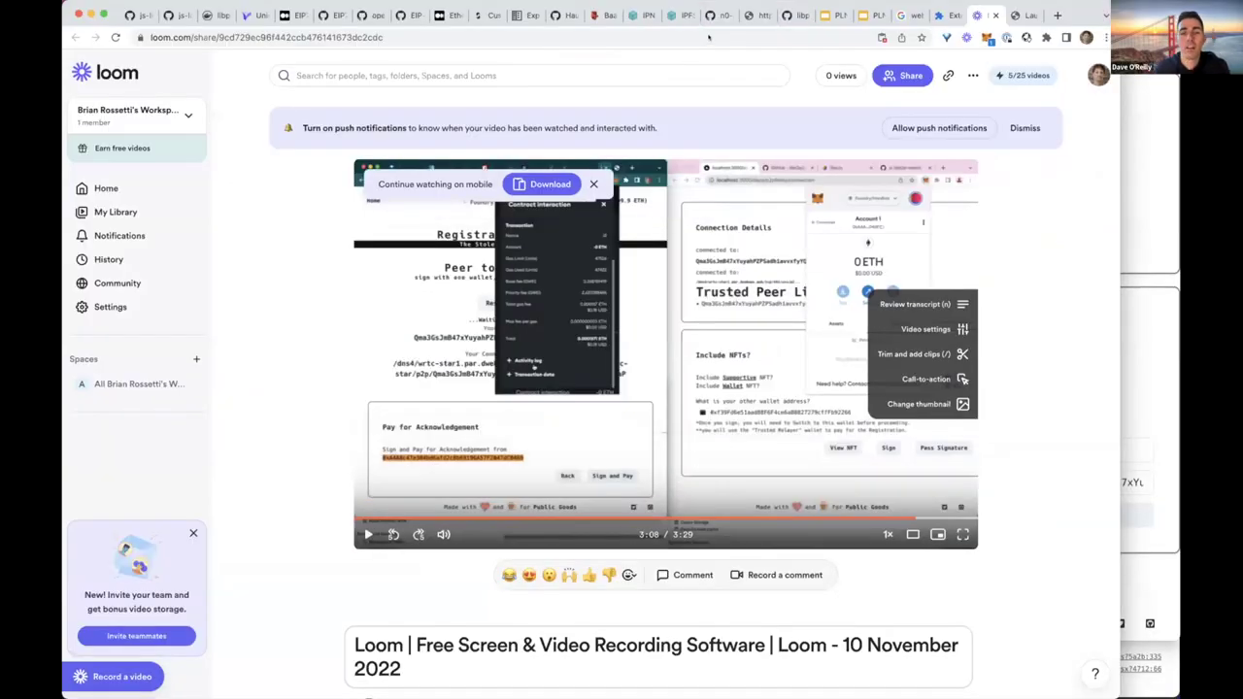